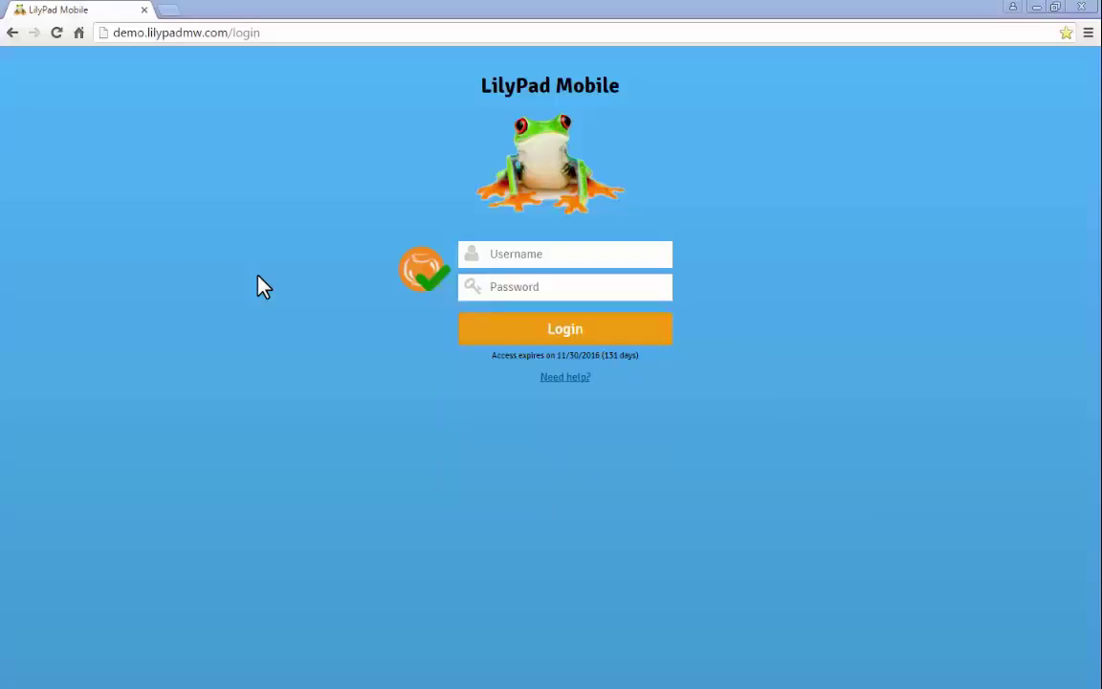
- Log in with the admin username and password, then scroll the dashboard to the 2D Barcode entries
click(529, 261)
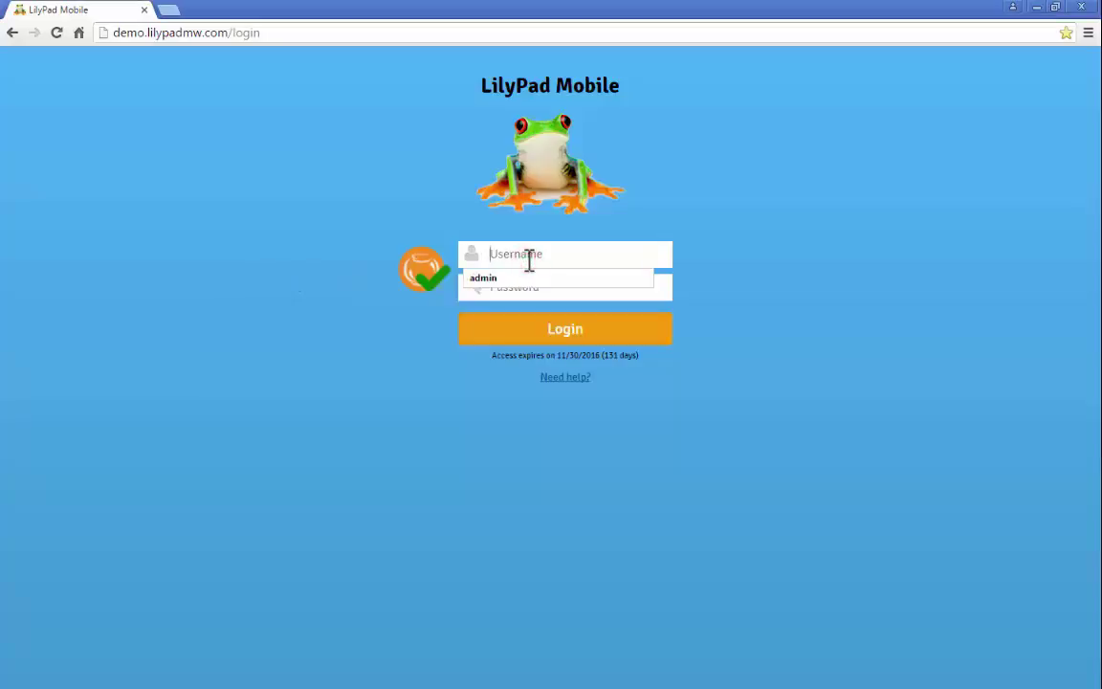
text(admin)
key(Tab)
text(admin)
key(Return)
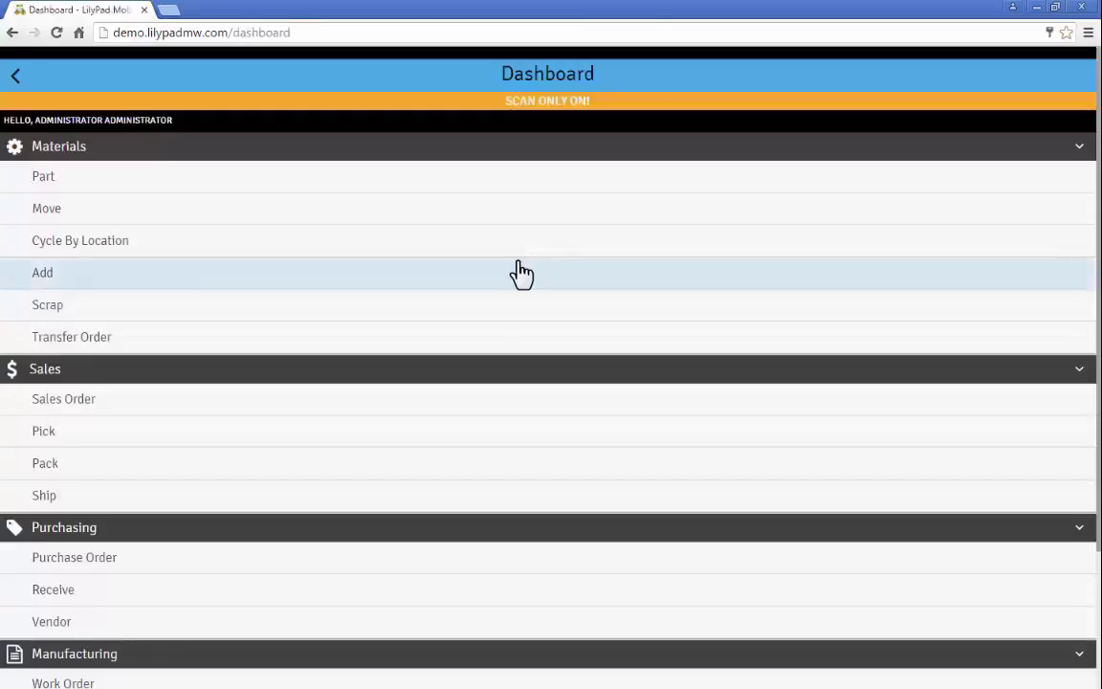
scroll(192, 354, down, 2)
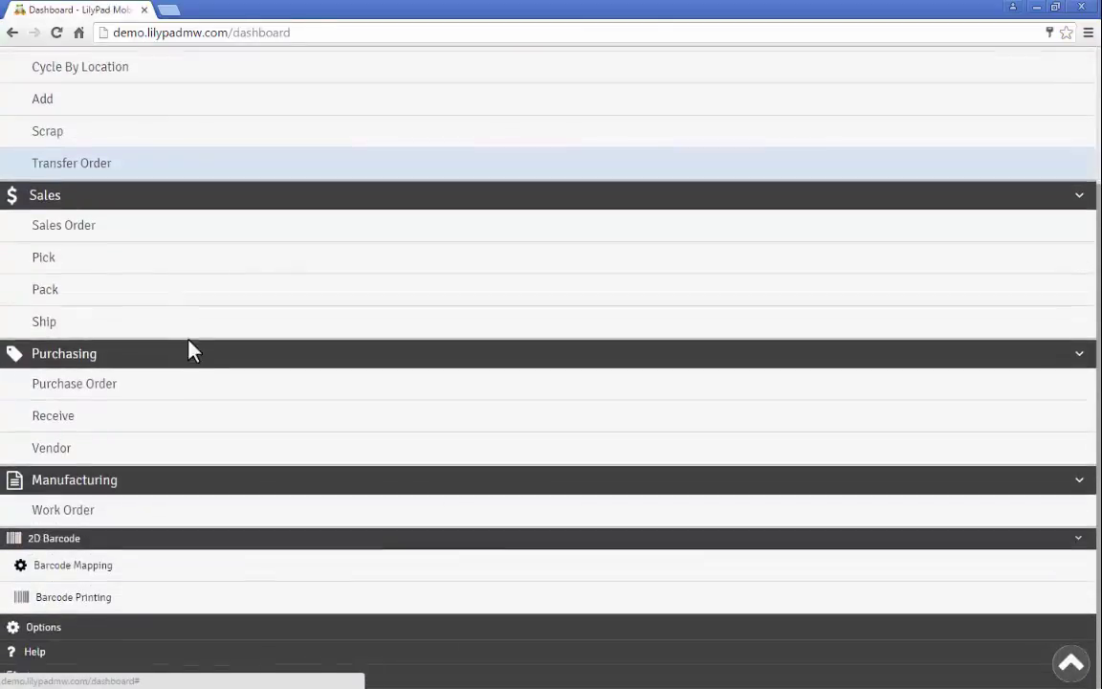
- Enable Scan Only and 2D Barcodes in User Options, lock the setting, and save
click(57, 632)
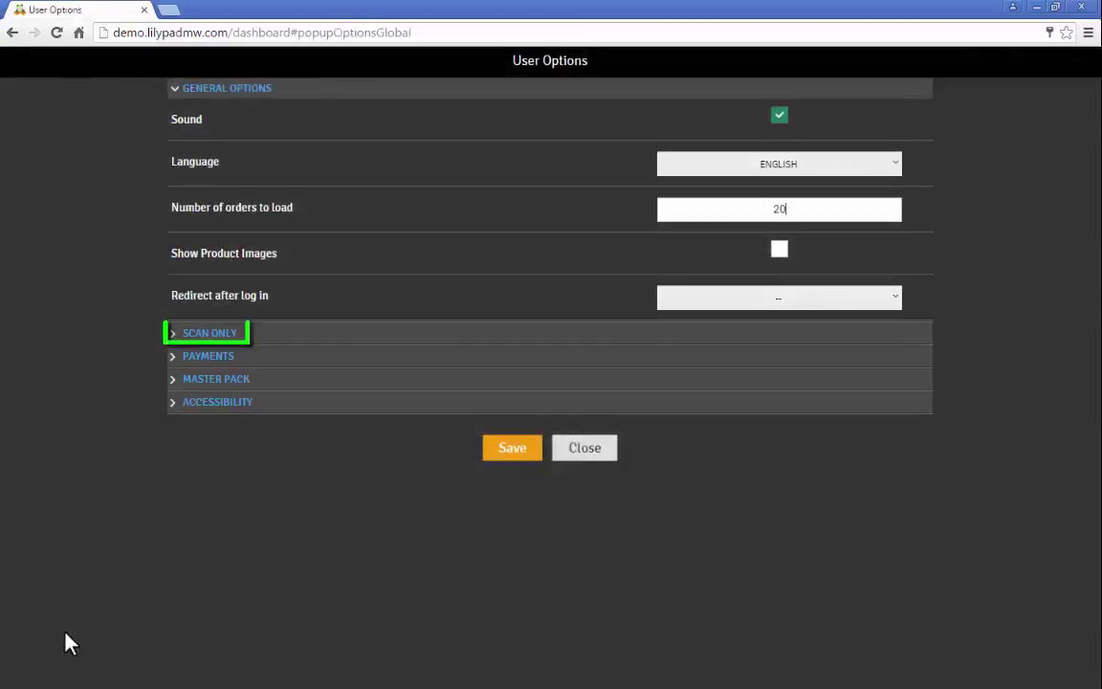
click(235, 335)
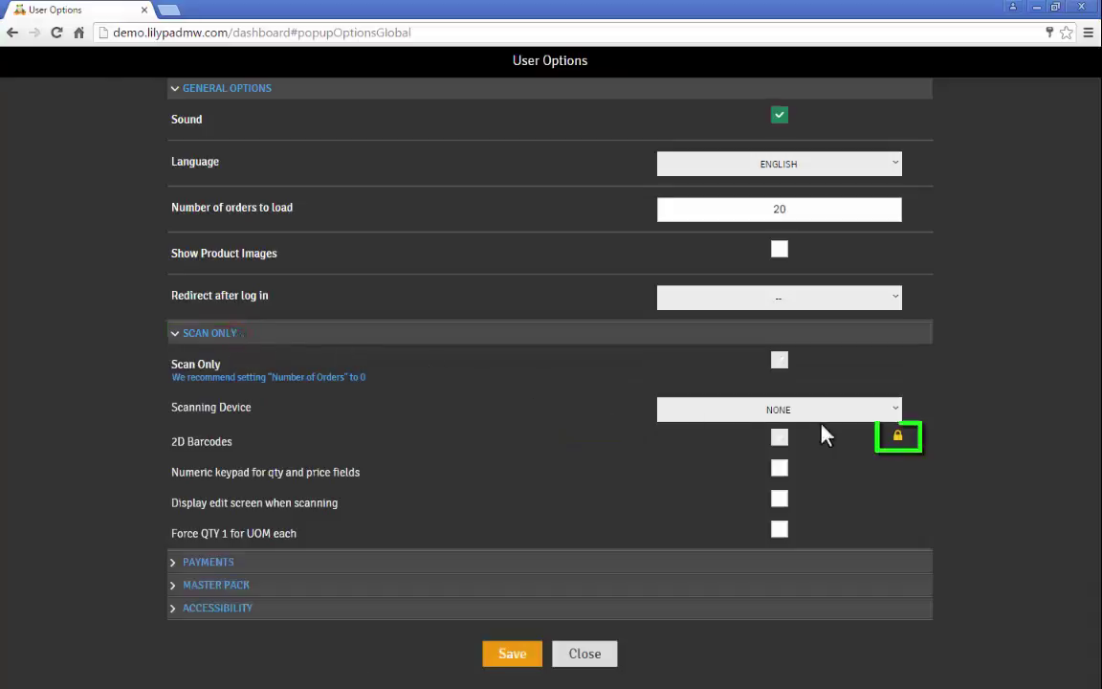
click(900, 441)
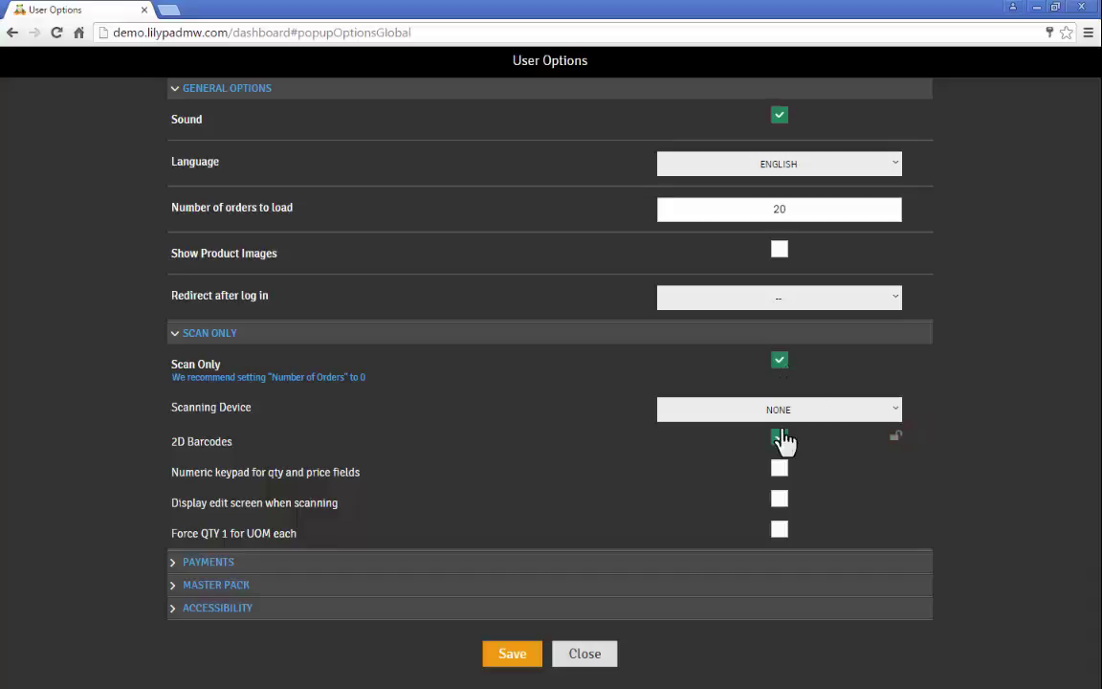
click(896, 443)
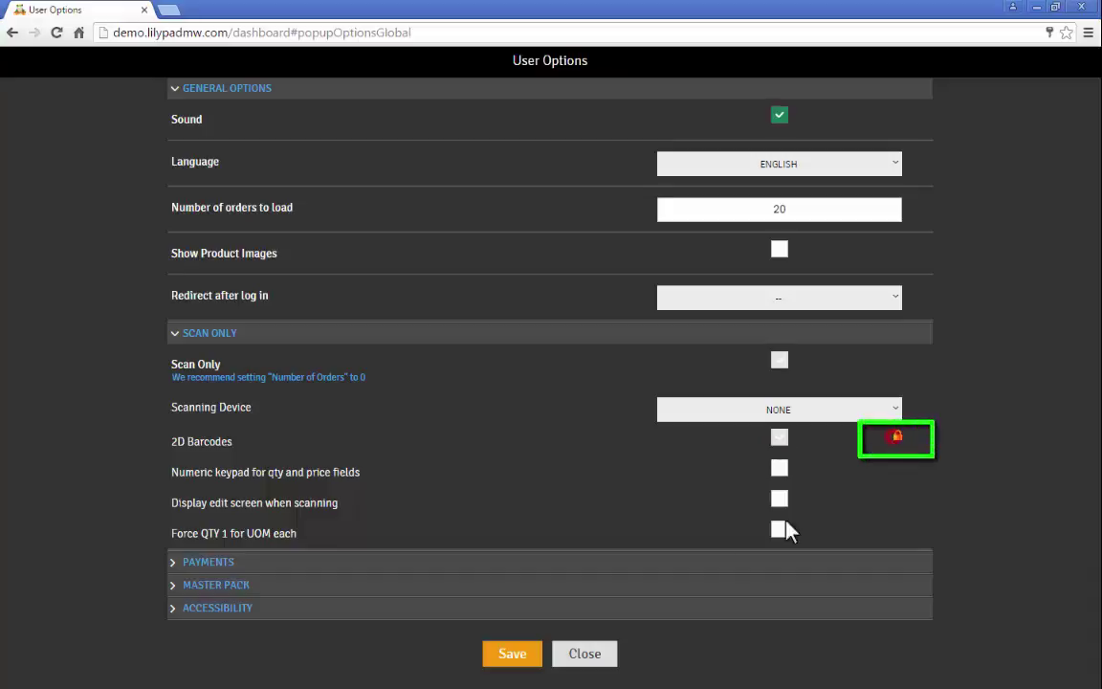
click(512, 656)
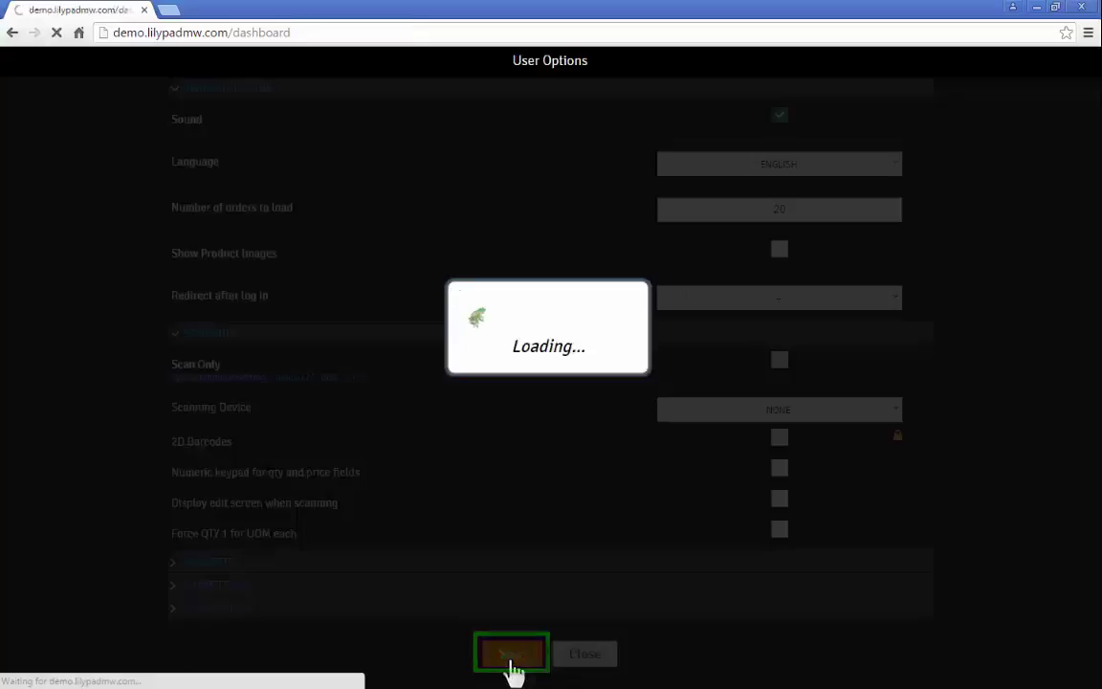
- Name the mapping 'New Line 2D Barcode Mapping' and mark it as the default
scroll(196, 616, down, 2)
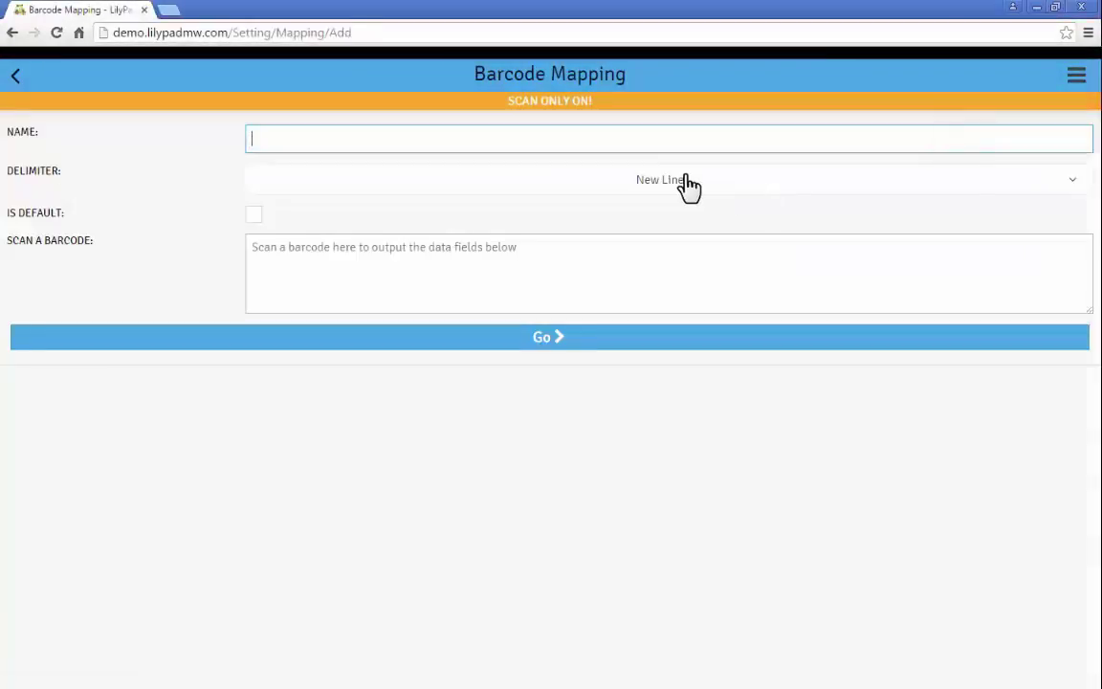
text(New Line 2D)
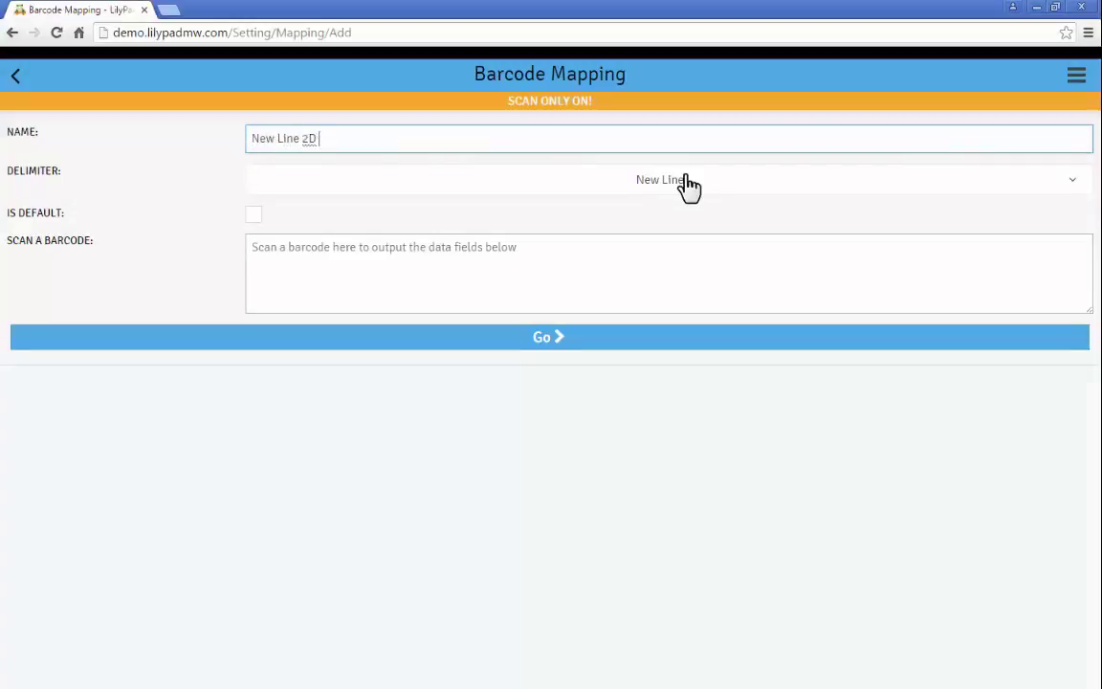
text( Barcode Mapping)
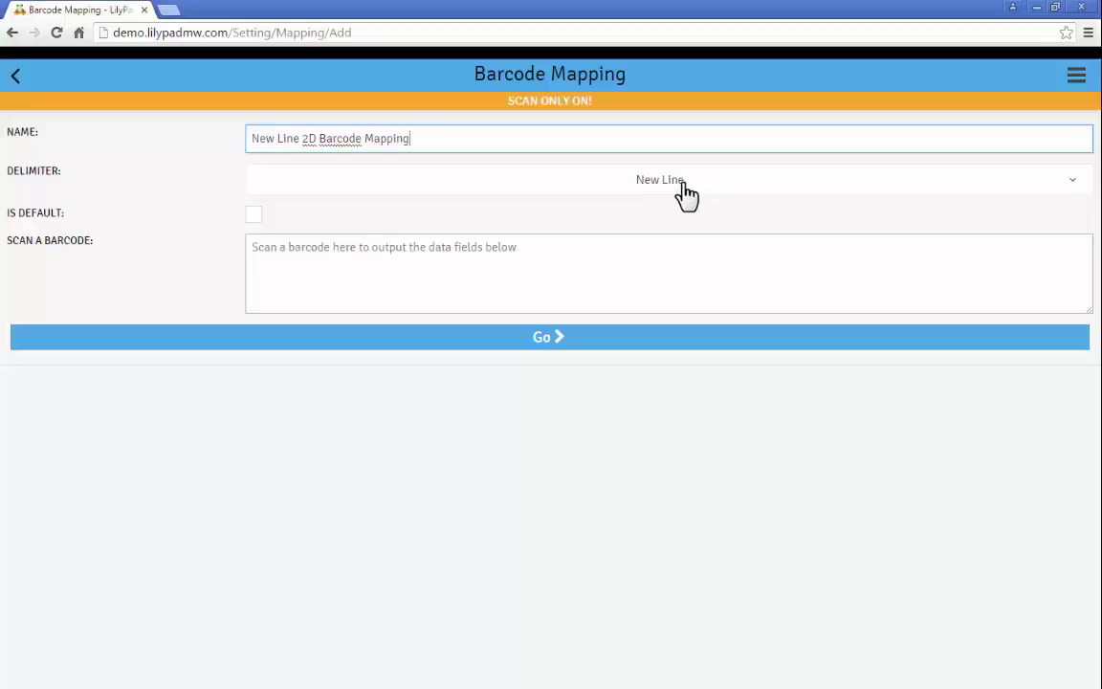
click(256, 218)
- Scan the four-line sample barcode J201 / 5 / 05042016 / 000001 into the mapping
click(368, 276)
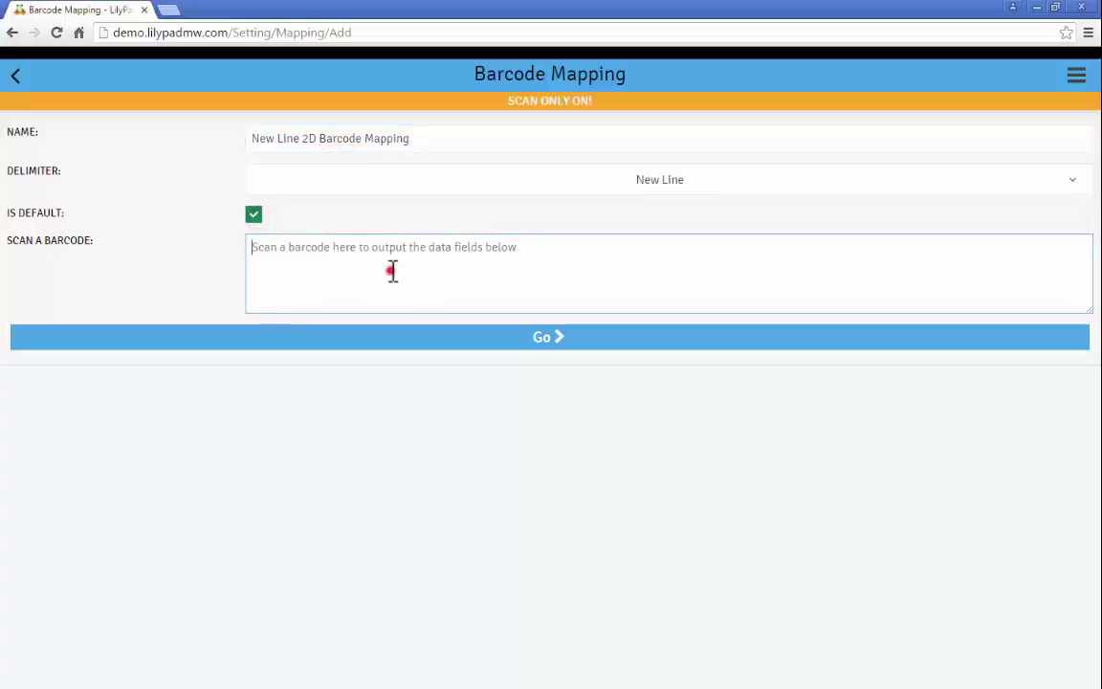
text(J201)
key(Return)
text(5)
key(Return)
text(05042016)
key(Return)
text(000001)
key(Return)
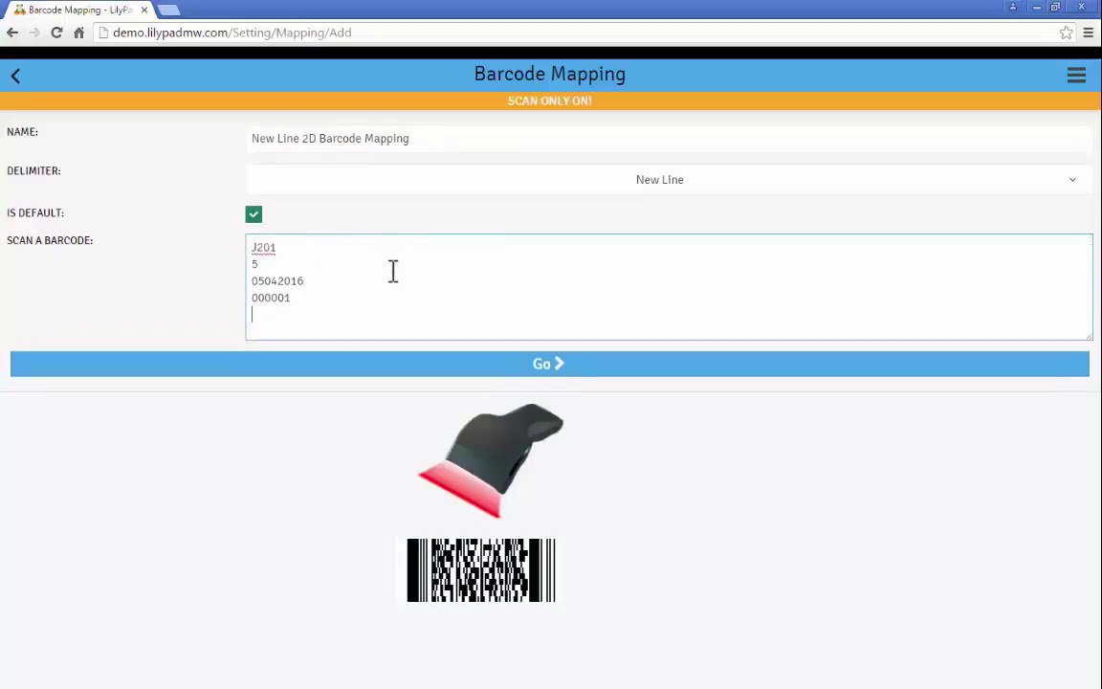
- Map fields 1–3 to Part #, Quantity and Tracking: ExpDate in MMDDYYYY format
click(531, 368)
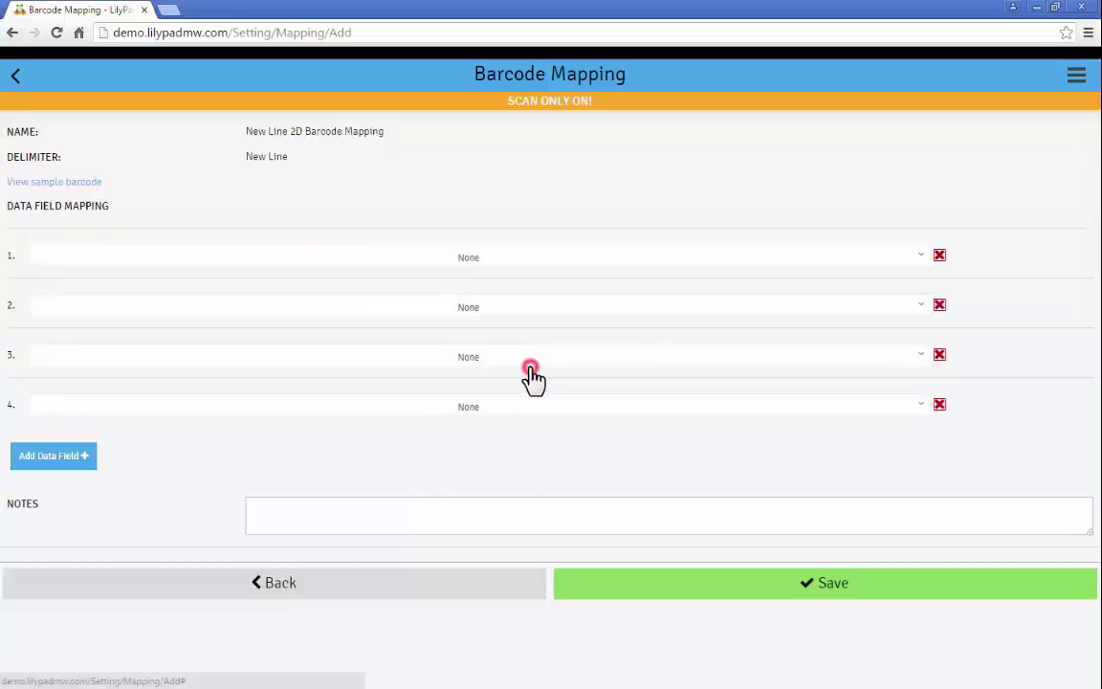
click(479, 264)
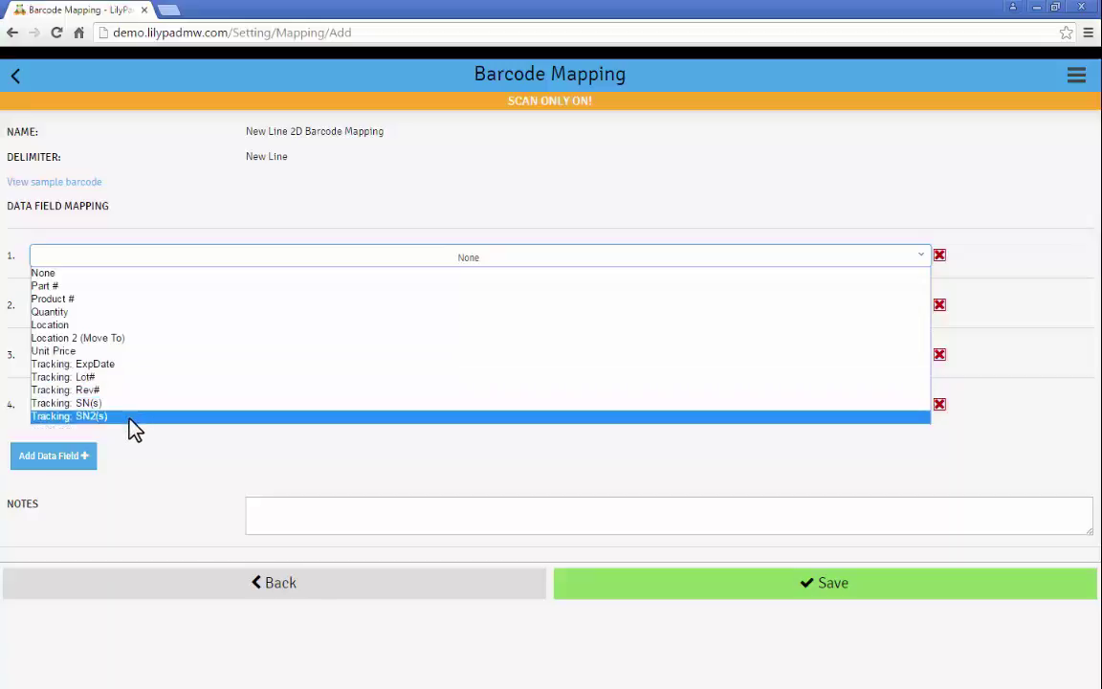
click(126, 287)
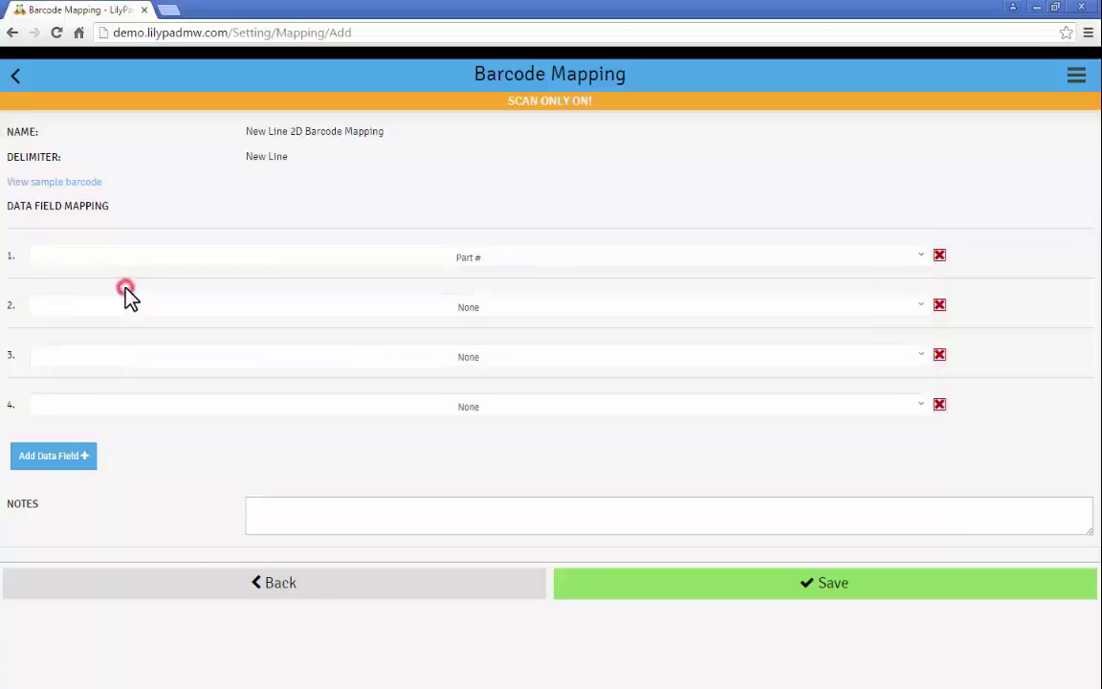
click(228, 311)
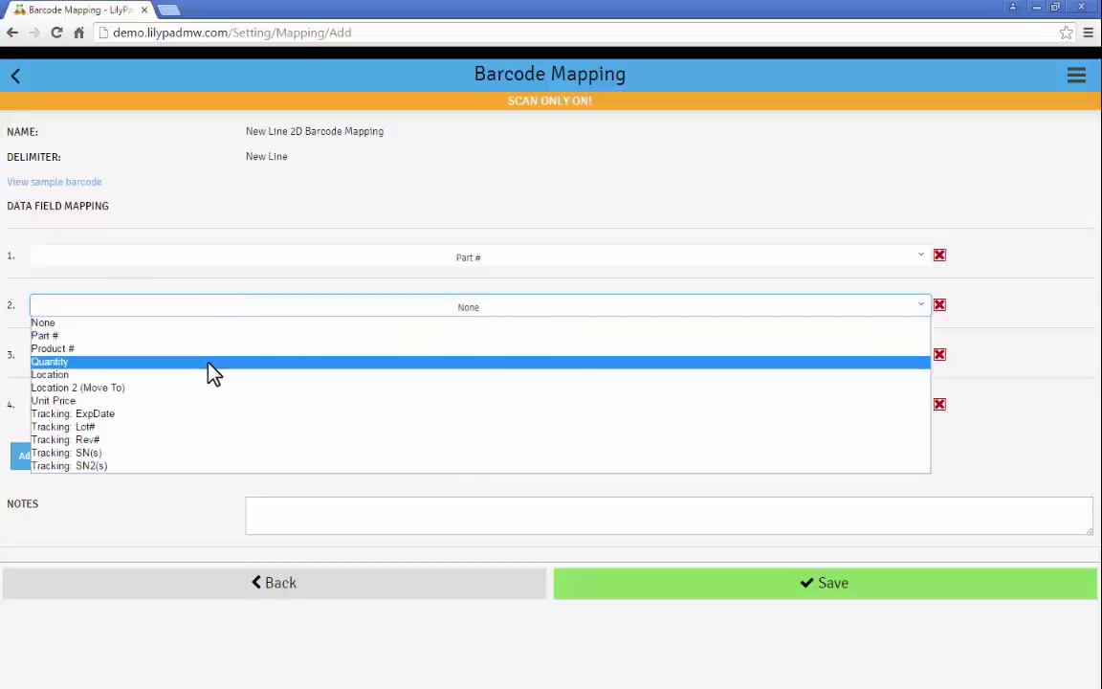
click(210, 367)
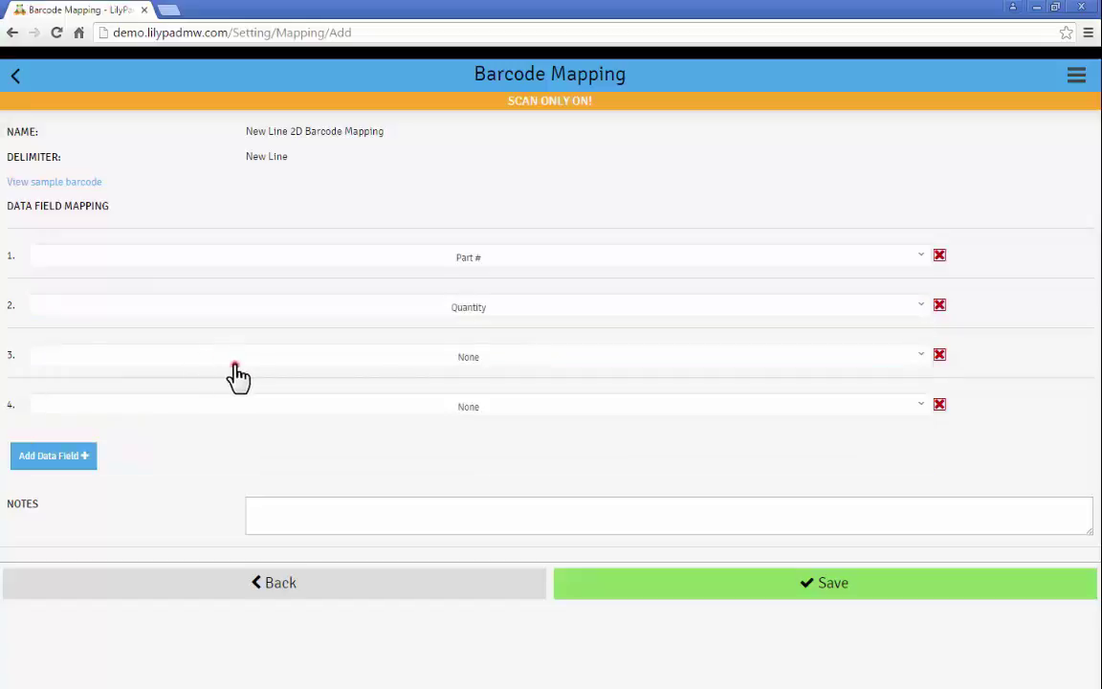
click(233, 361)
click(110, 465)
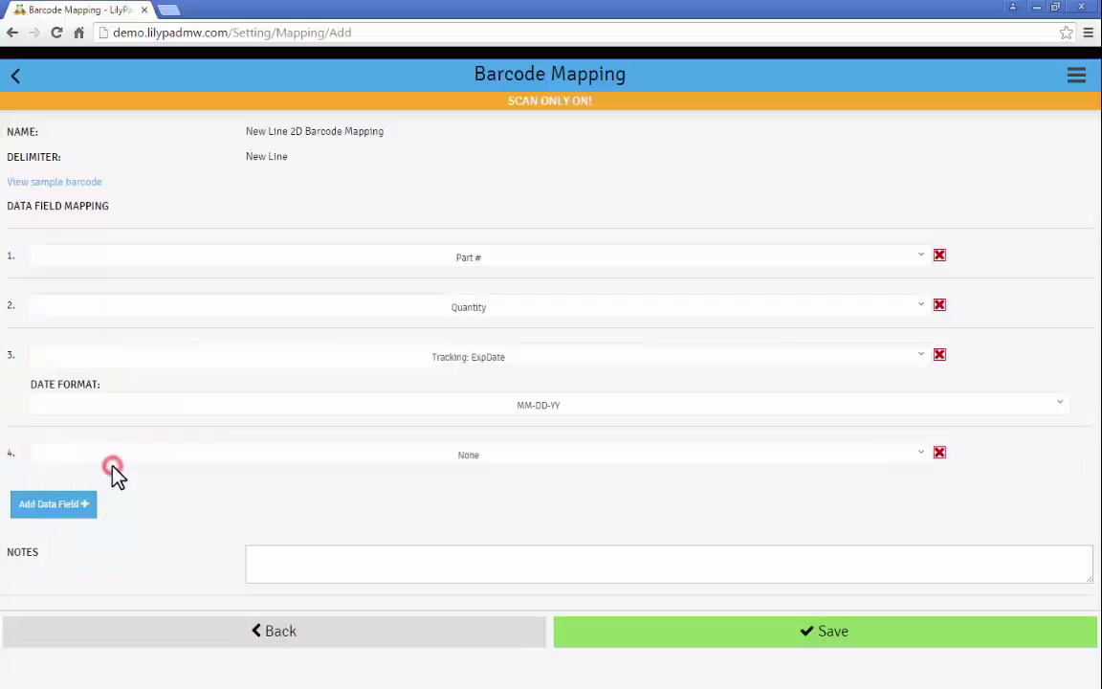
click(518, 414)
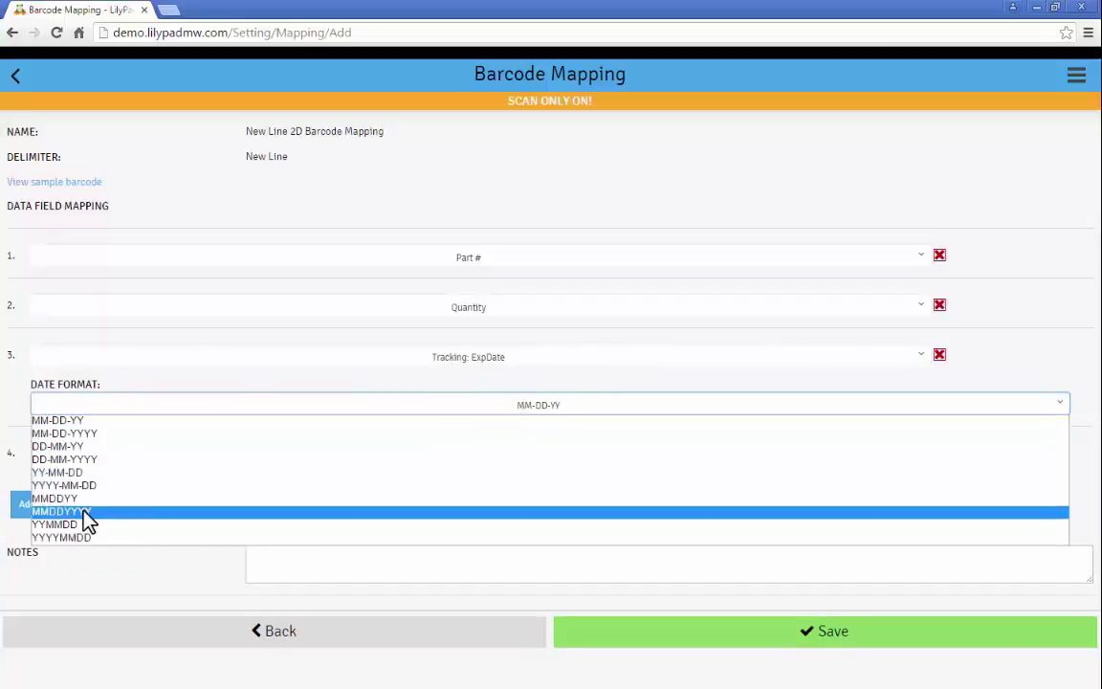
click(87, 512)
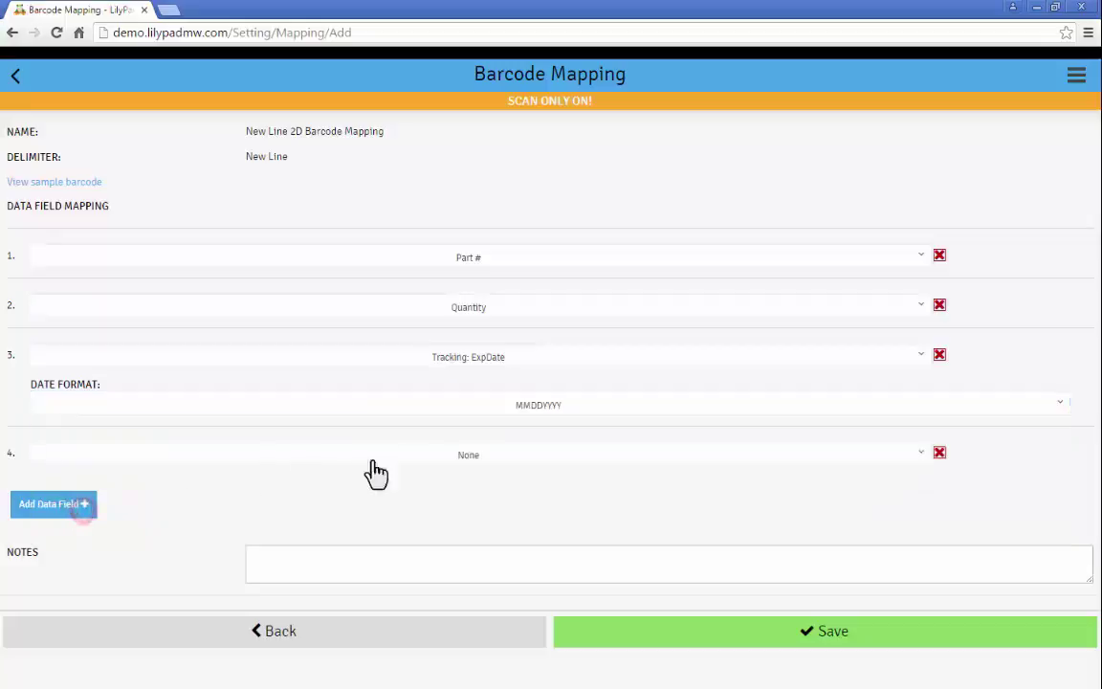
click(432, 457)
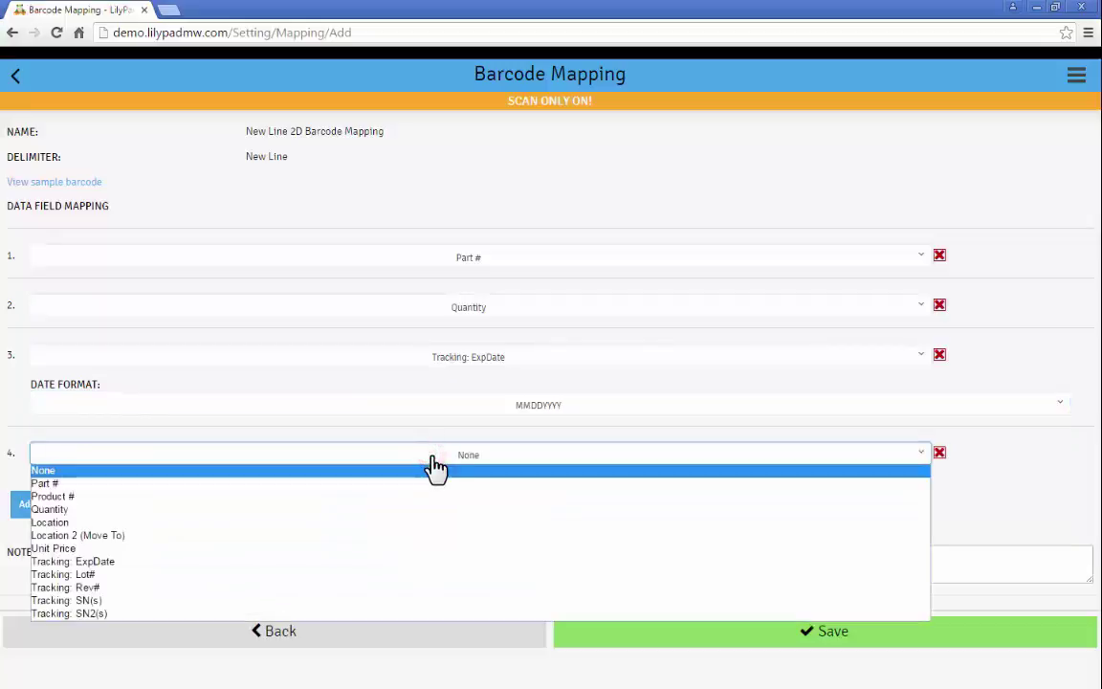
click(122, 600)
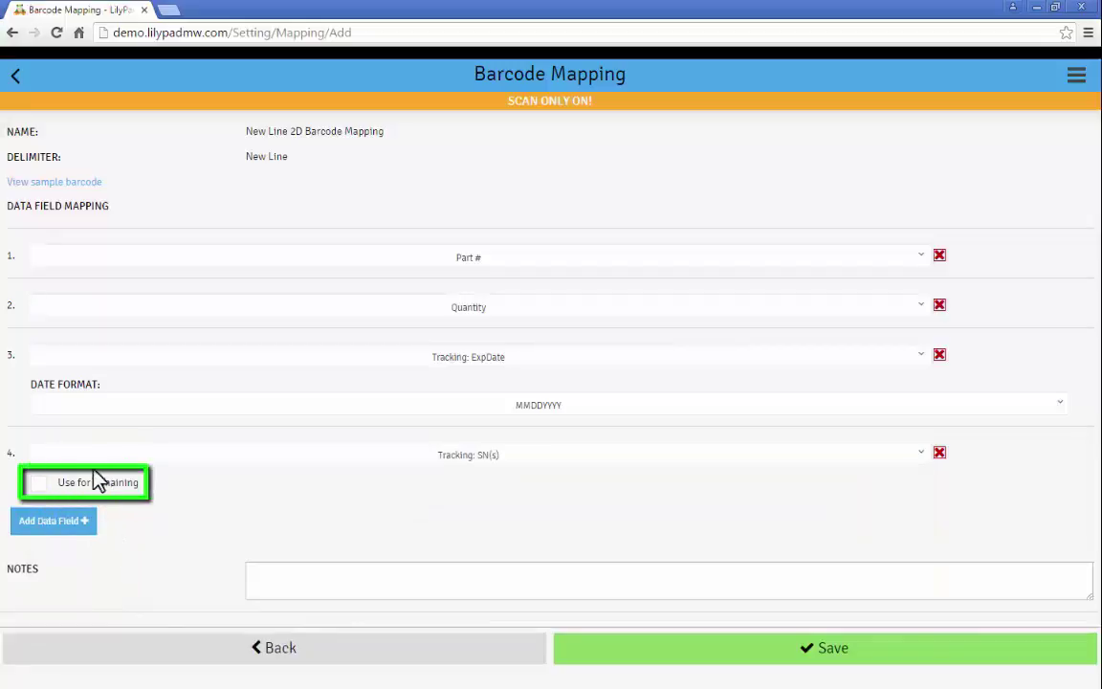
click(40, 485)
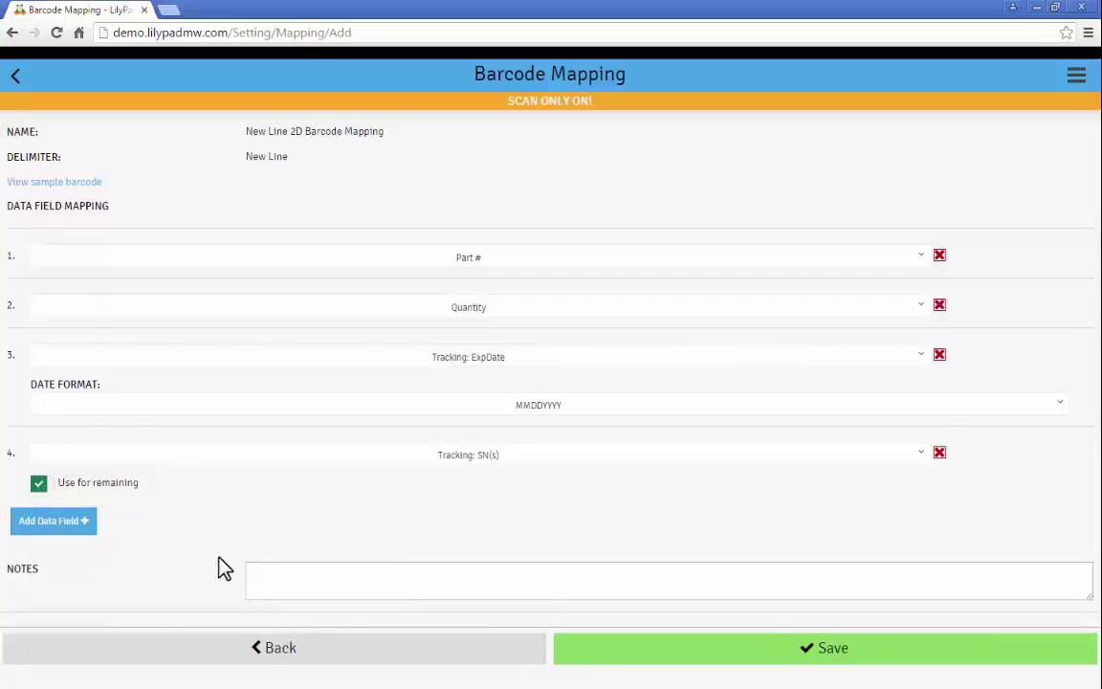
click(392, 571)
text(J201 5 05042016 000801)
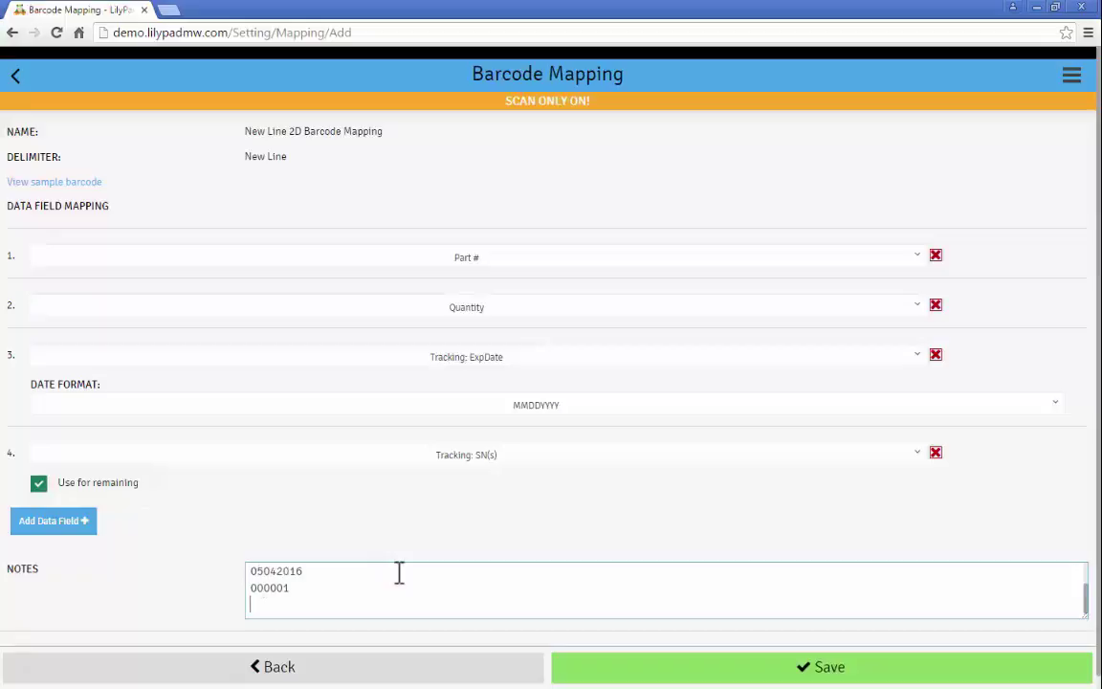
scroll(398, 578, up, 2)
scroll(516, 529, down, 1)
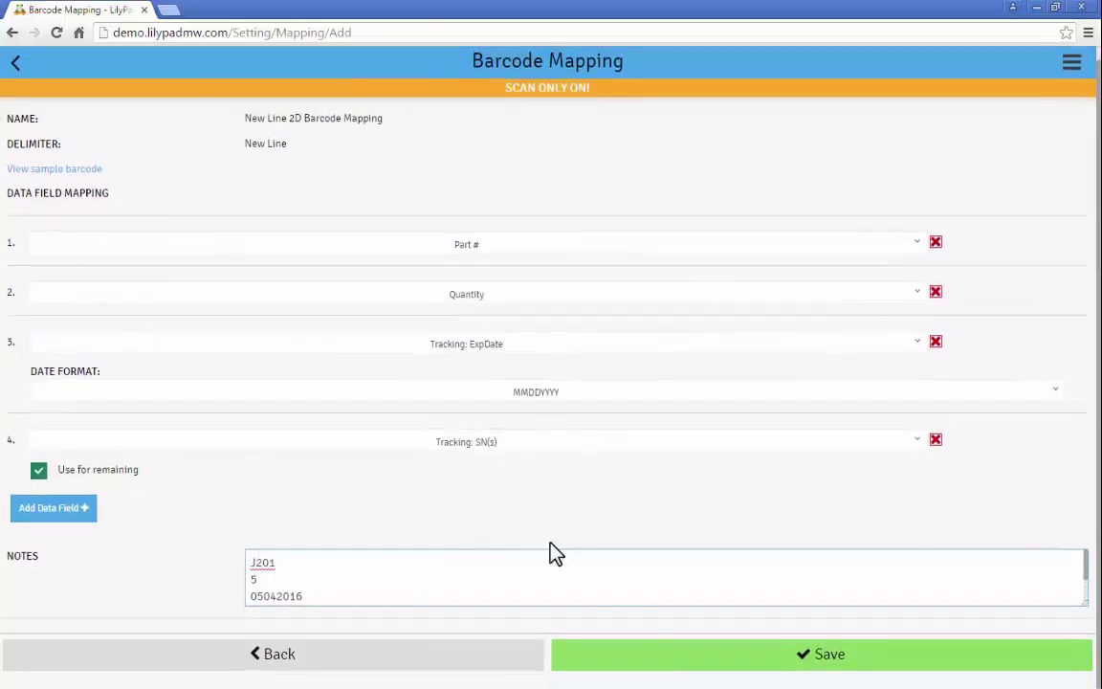
click(725, 663)
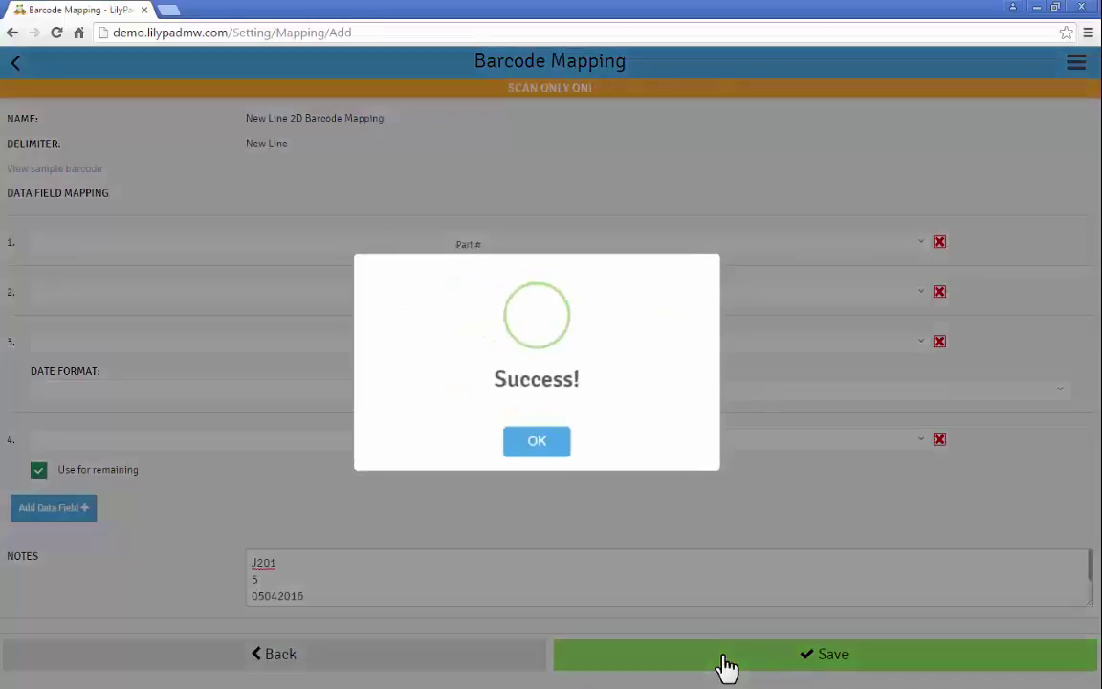
- Confirm the save, then name a new mapping 'J201 Receiving' with a Comma delimiter
click(538, 465)
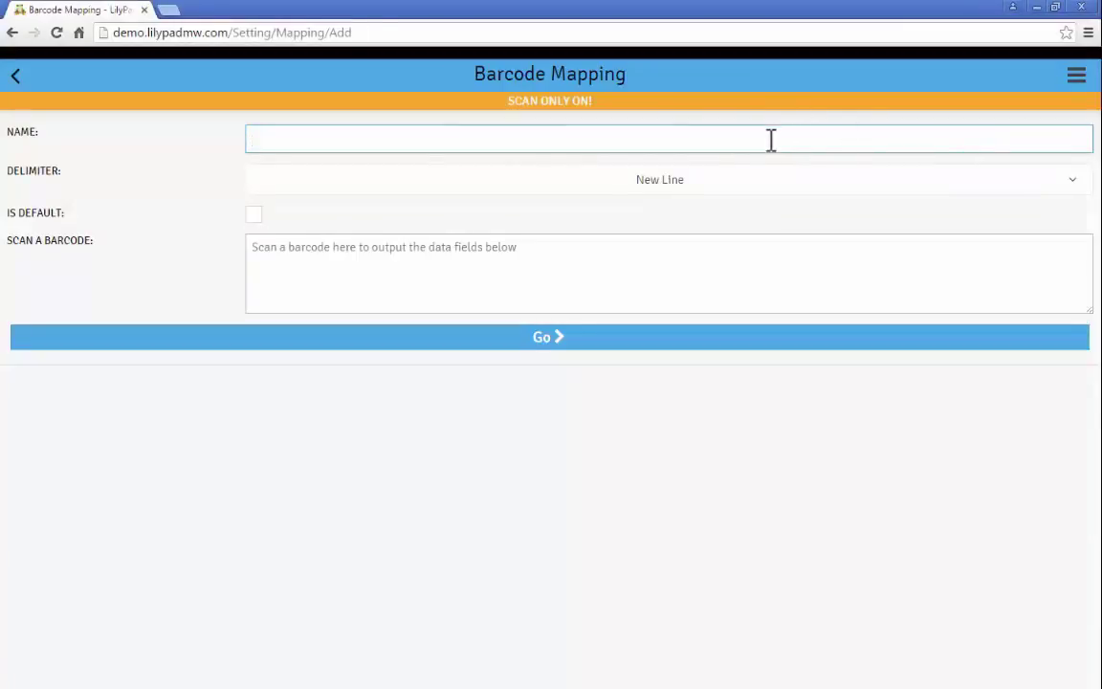
text(J201 Receiving 2D Barcode)
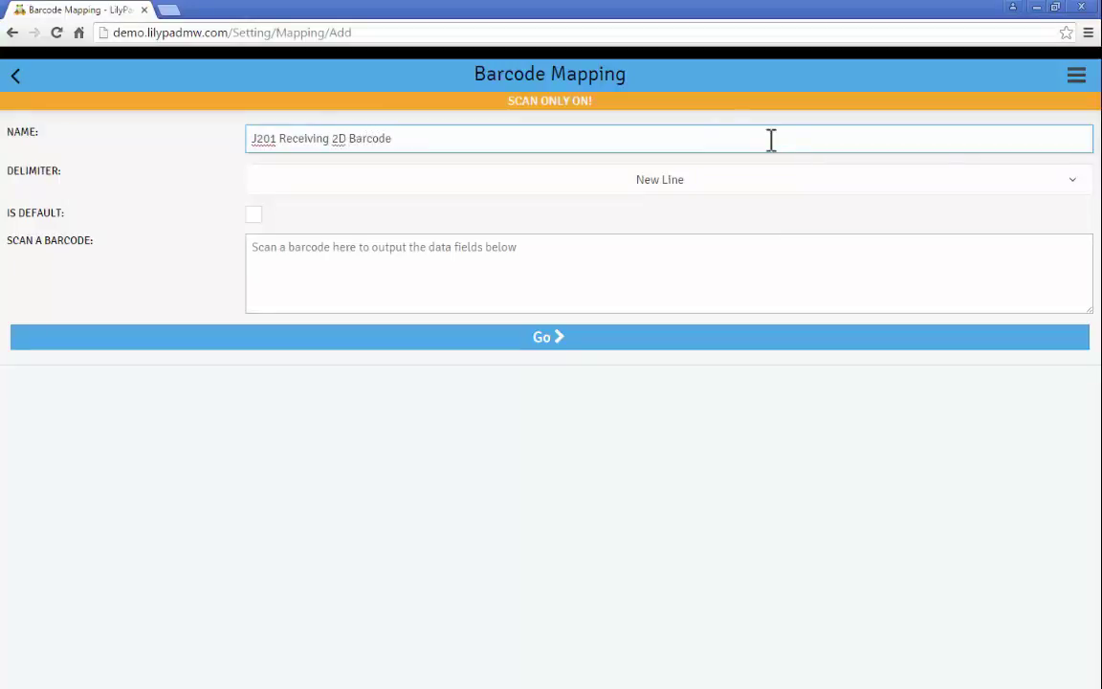
click(1072, 183)
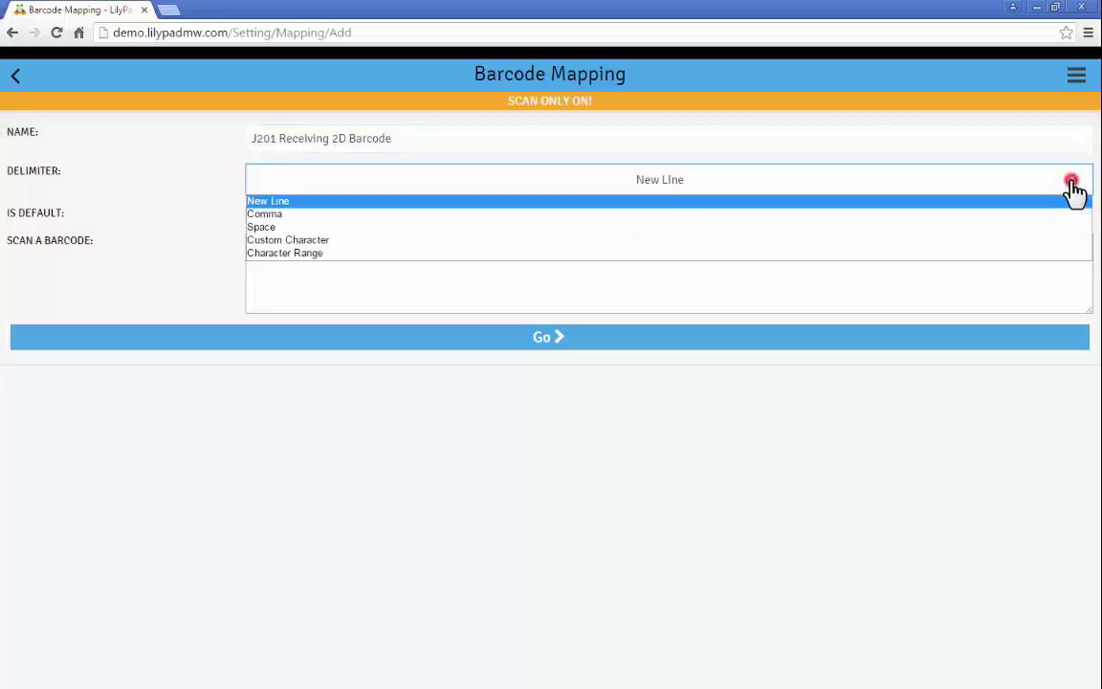
click(319, 214)
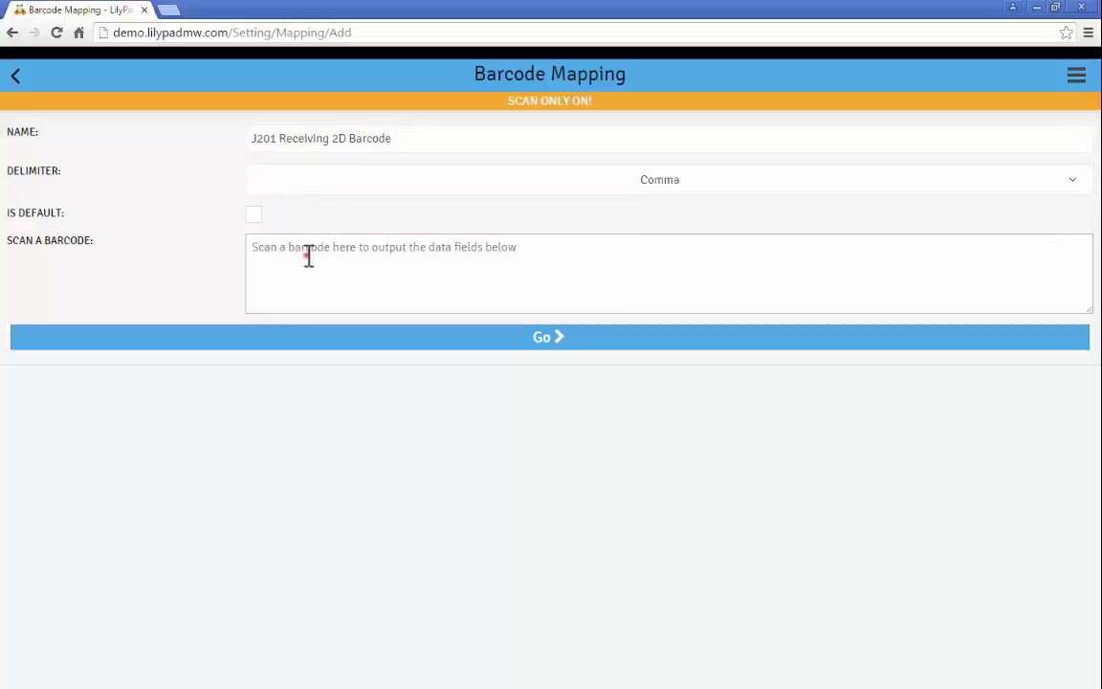
- Scan the sample barcode J201,25,1,15042016 into the mapping
click(307, 255)
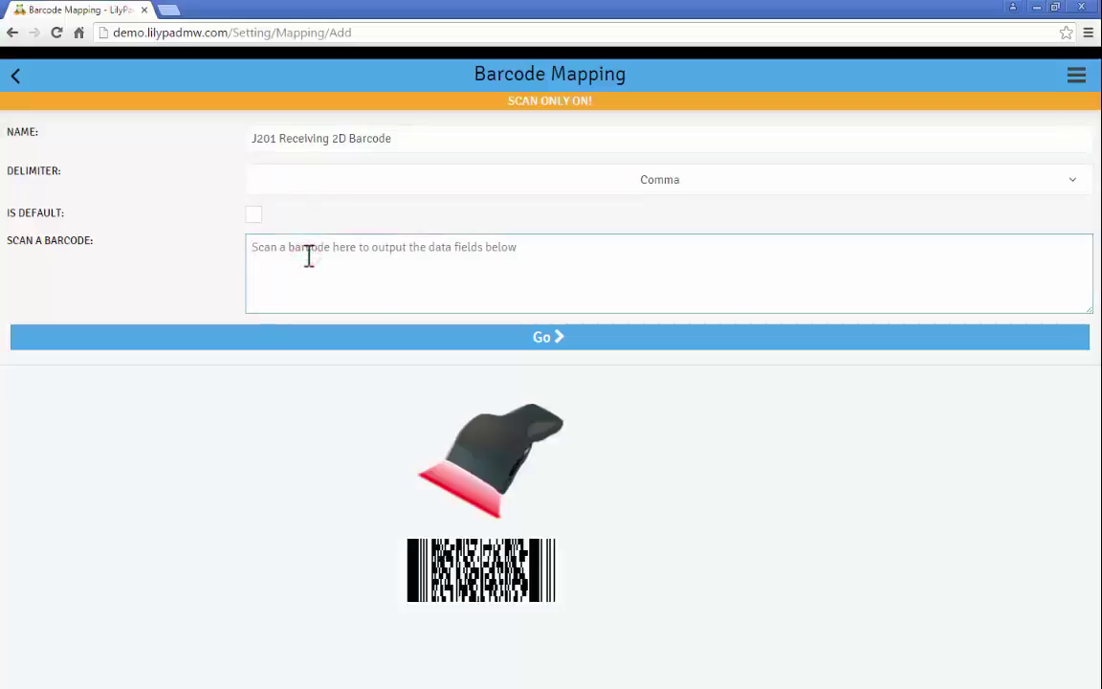
text(J201,25,1,15042016)
key(Return)
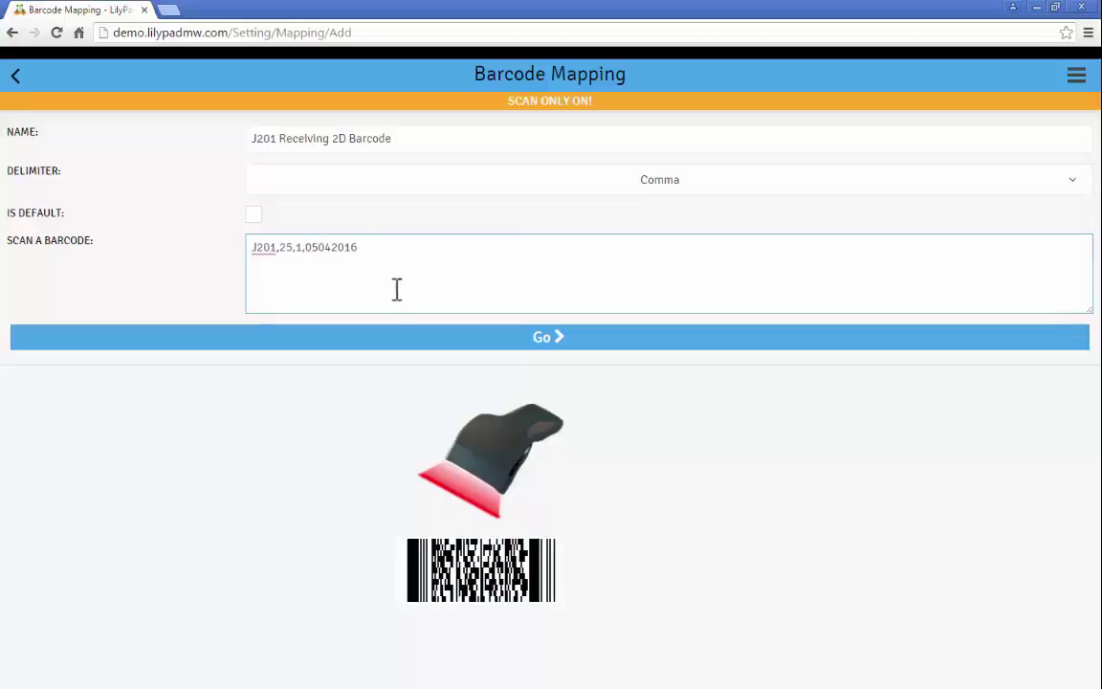
- Split the sample scan into fields and map fields 1–2 to Part # and Quantity
click(517, 340)
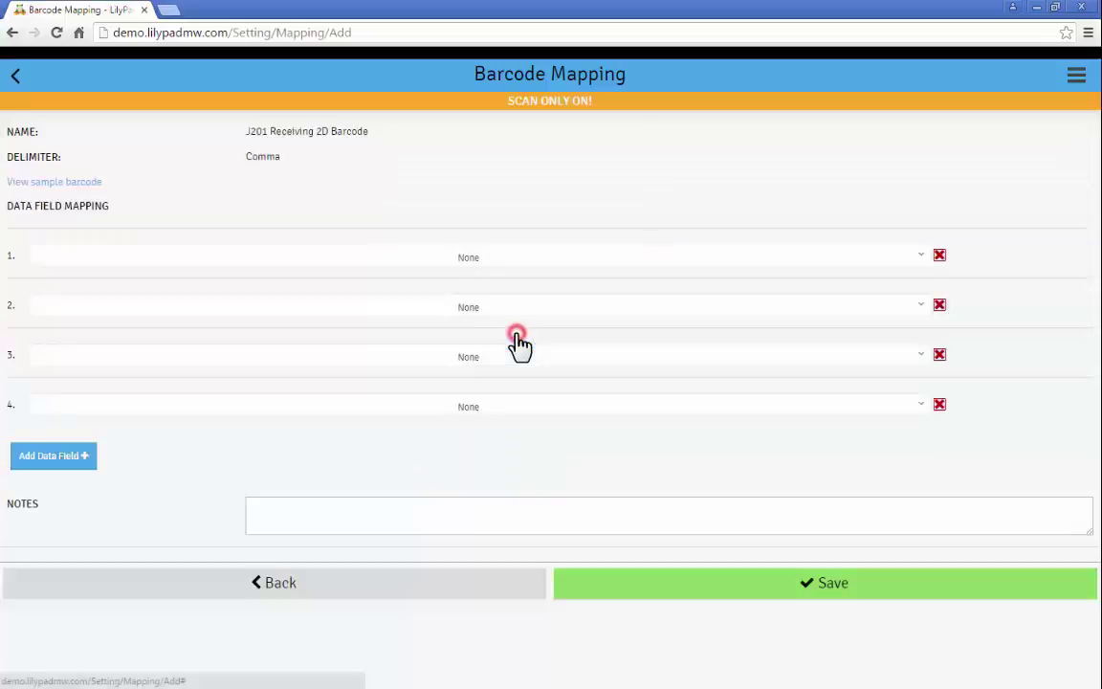
click(450, 259)
click(176, 285)
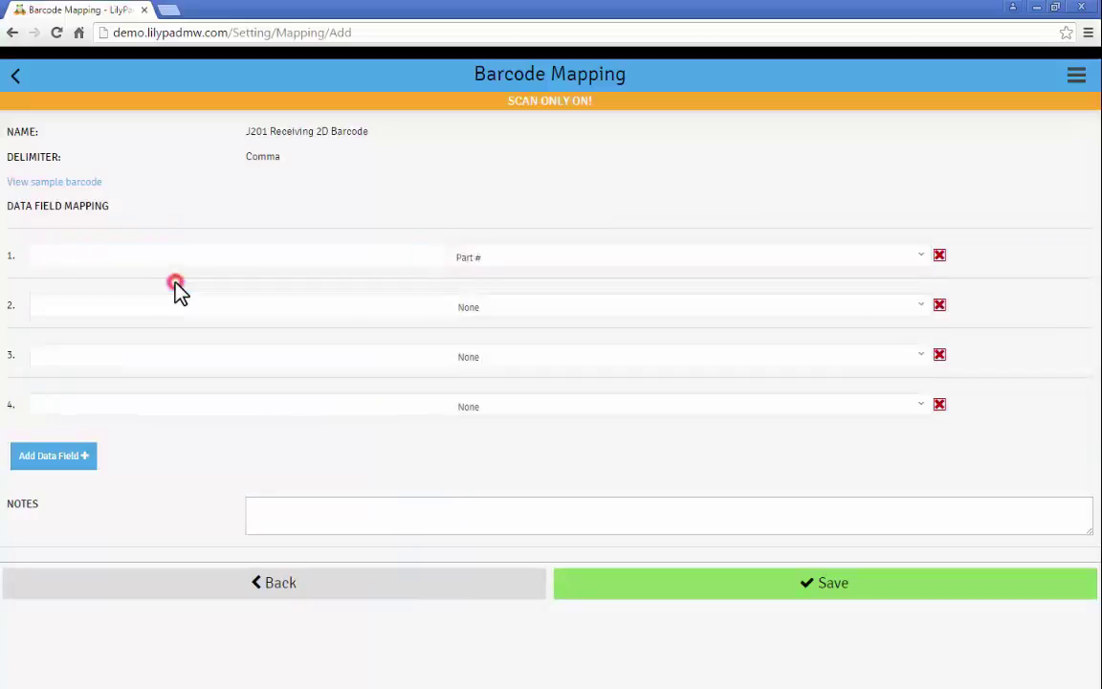
click(448, 311)
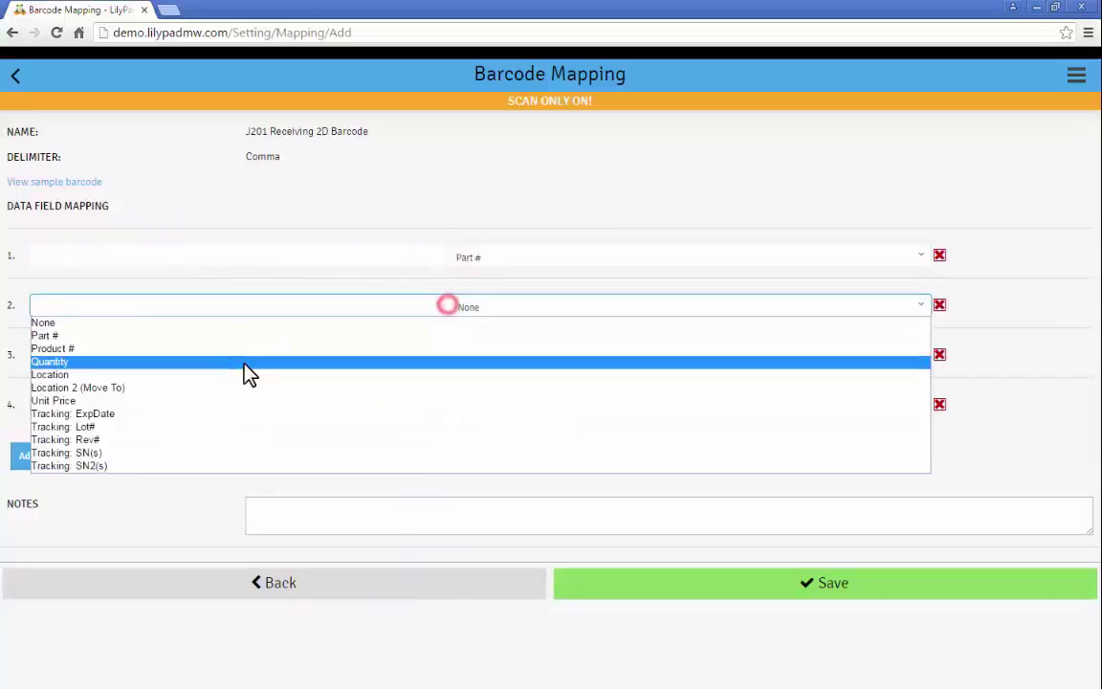
click(244, 366)
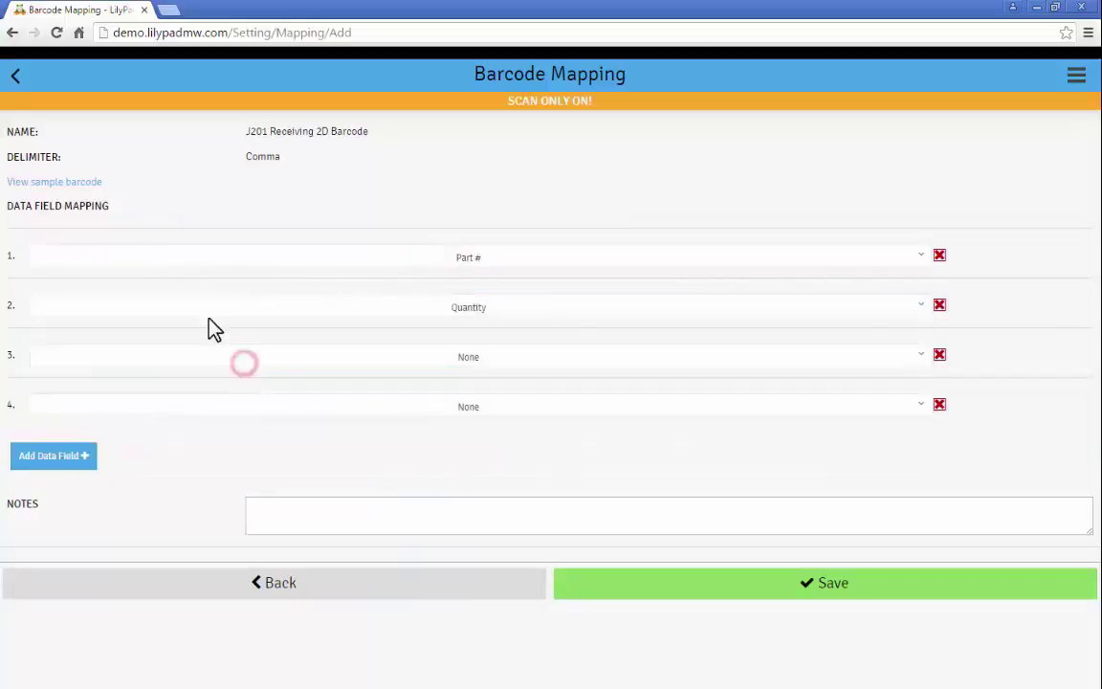
click(94, 183)
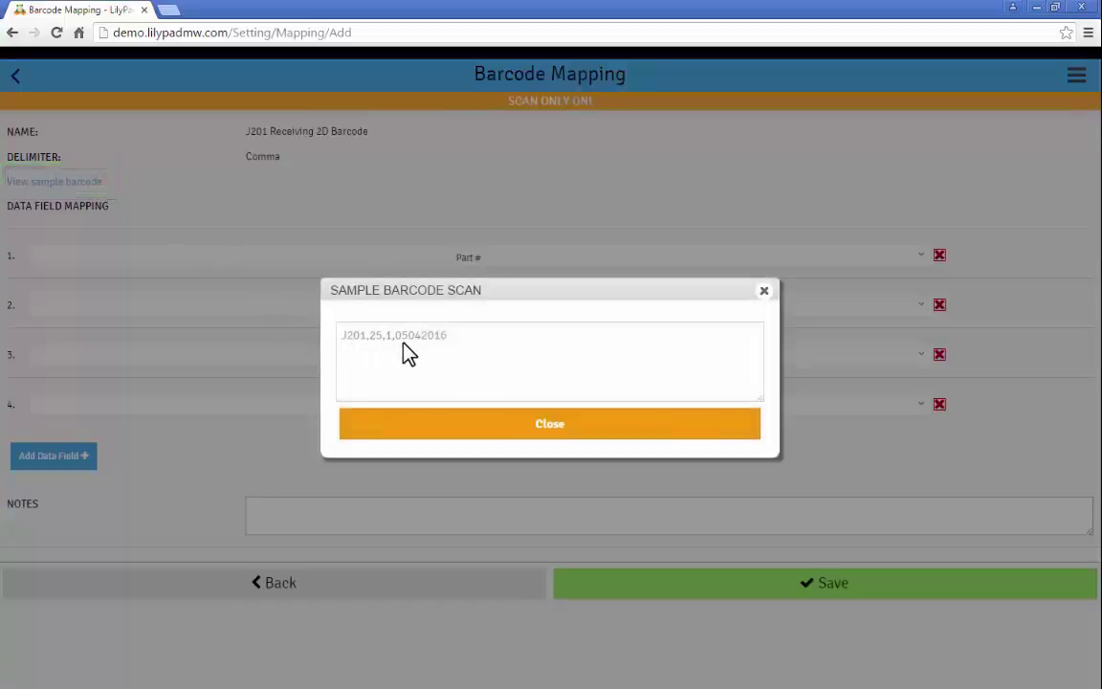
click(763, 291)
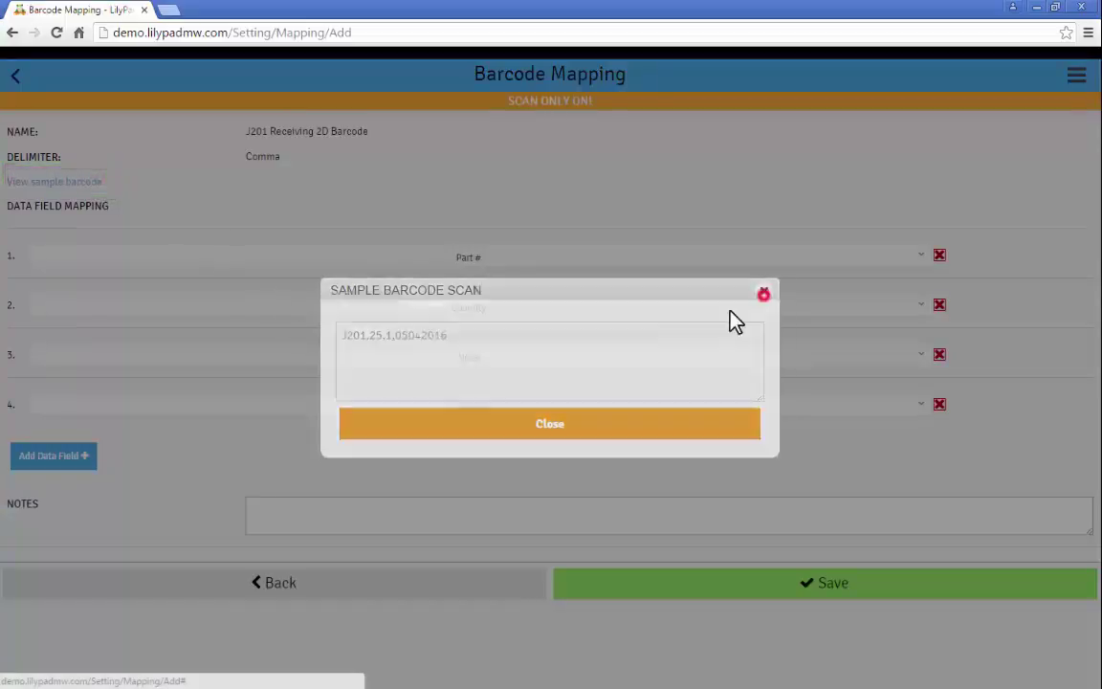
- Map fields 3–4 to Tracking: Lot# and Tracking: ExpDate (MMDDYYYY), note the sample, and save
click(496, 368)
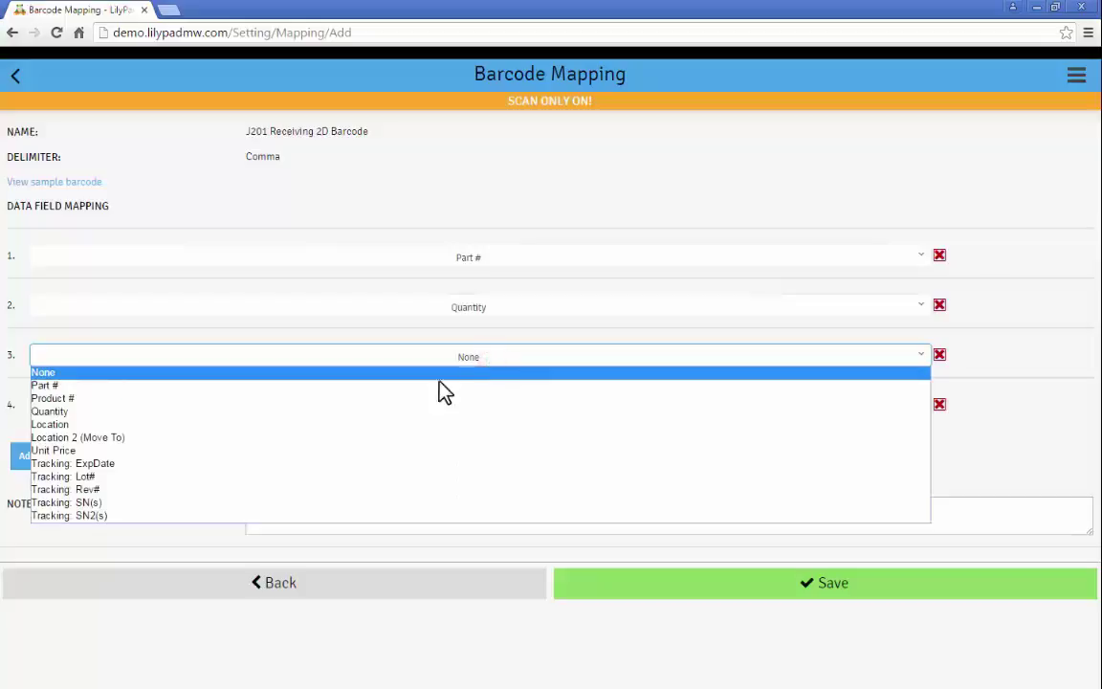
click(220, 478)
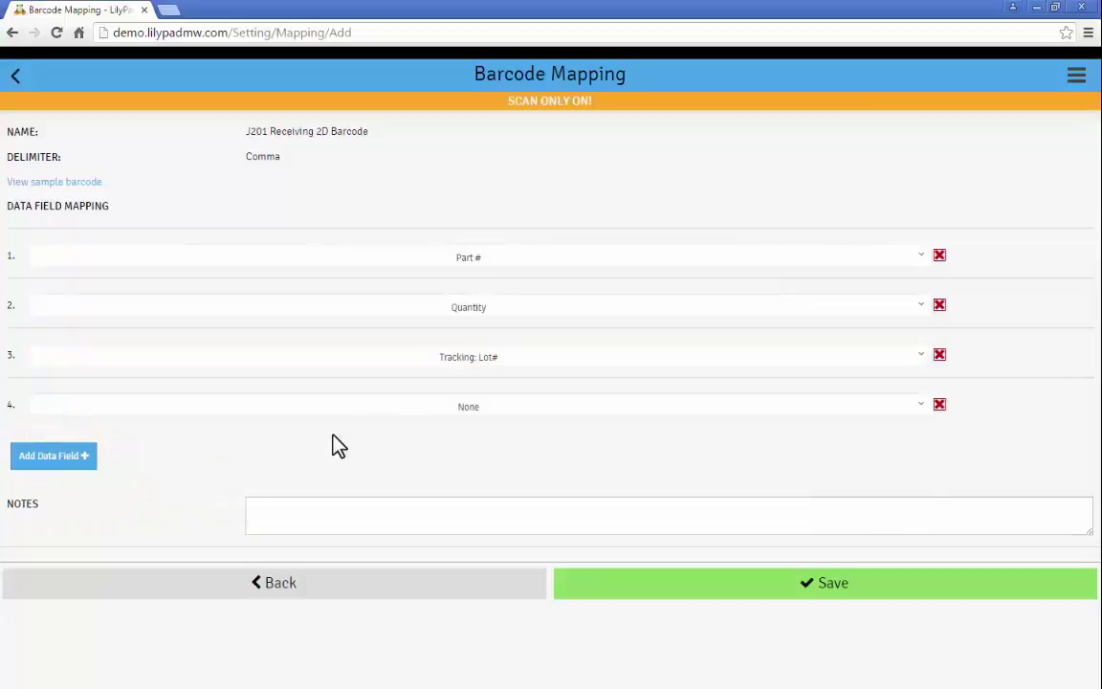
click(421, 406)
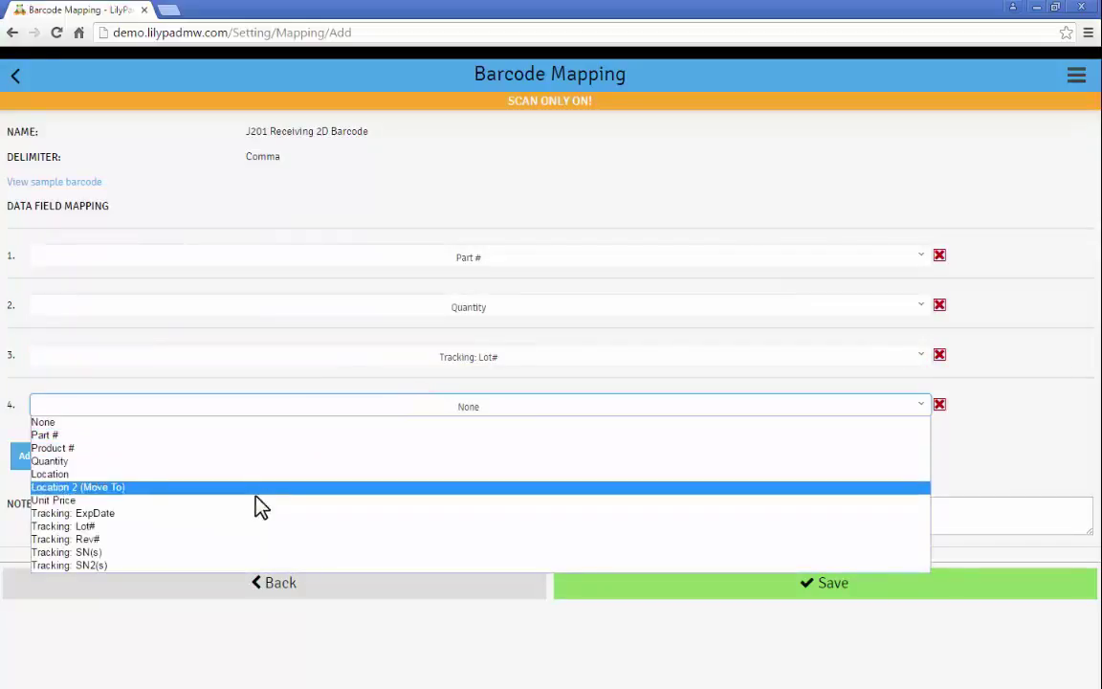
click(216, 517)
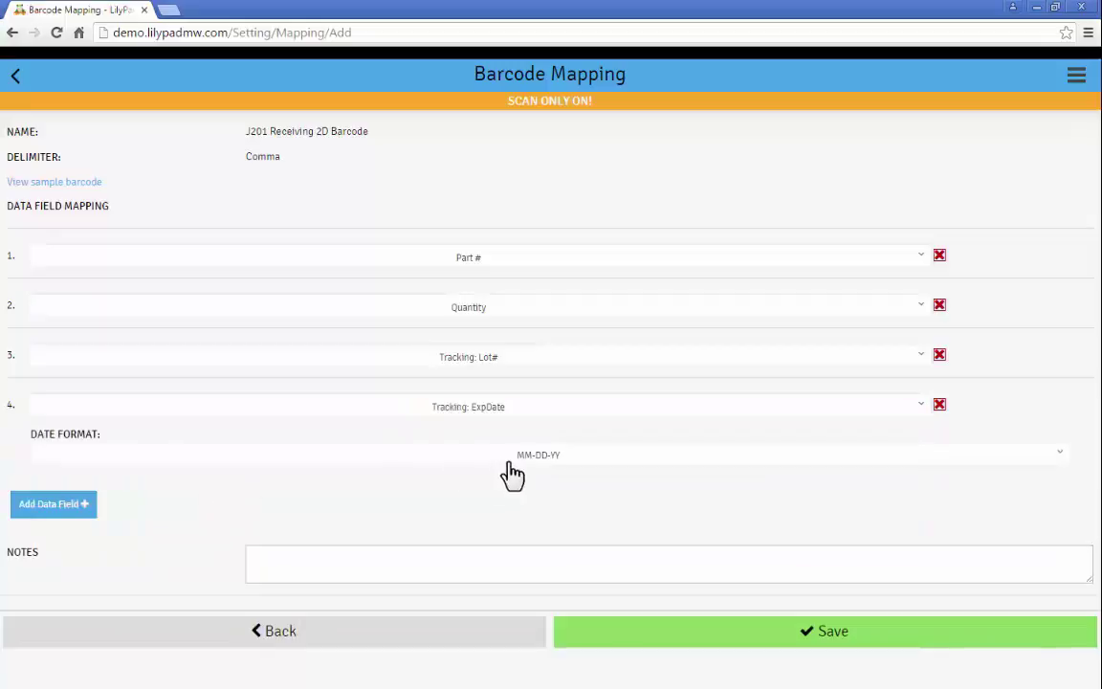
click(541, 459)
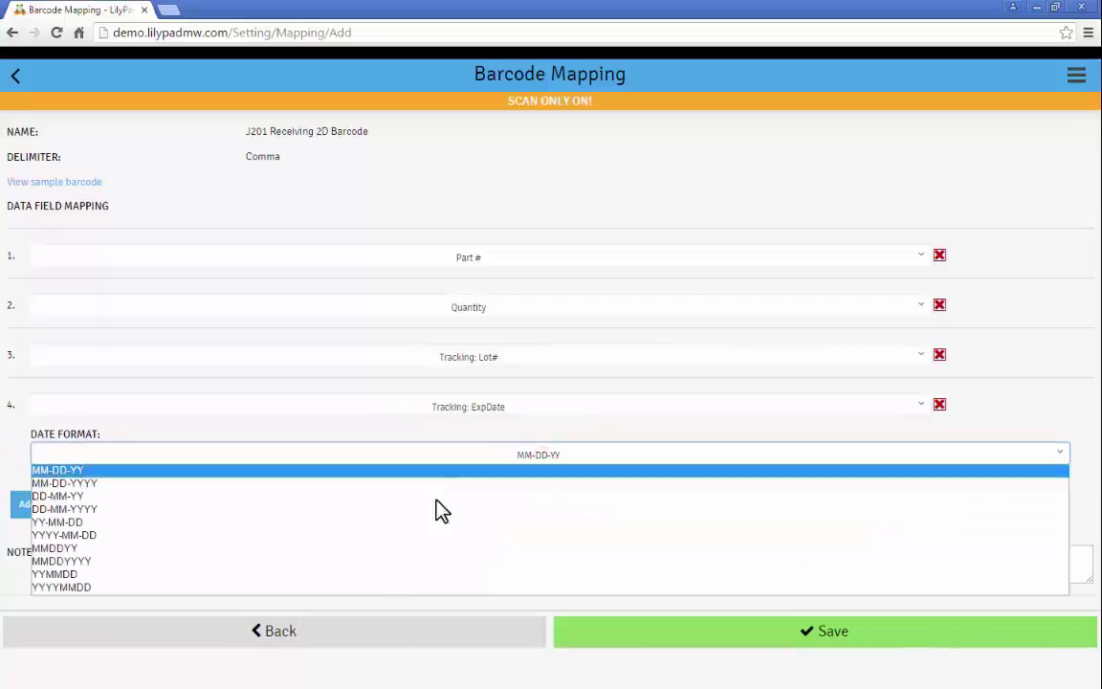
click(314, 562)
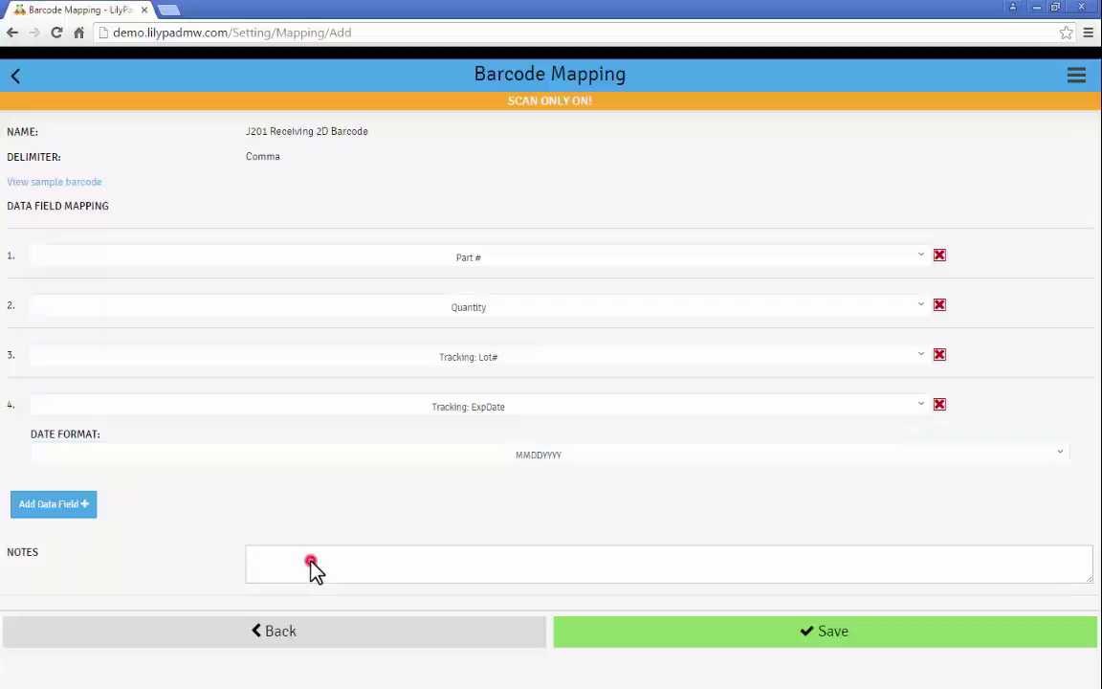
click(456, 568)
text(J201,25,1,05042016)
key(Return)
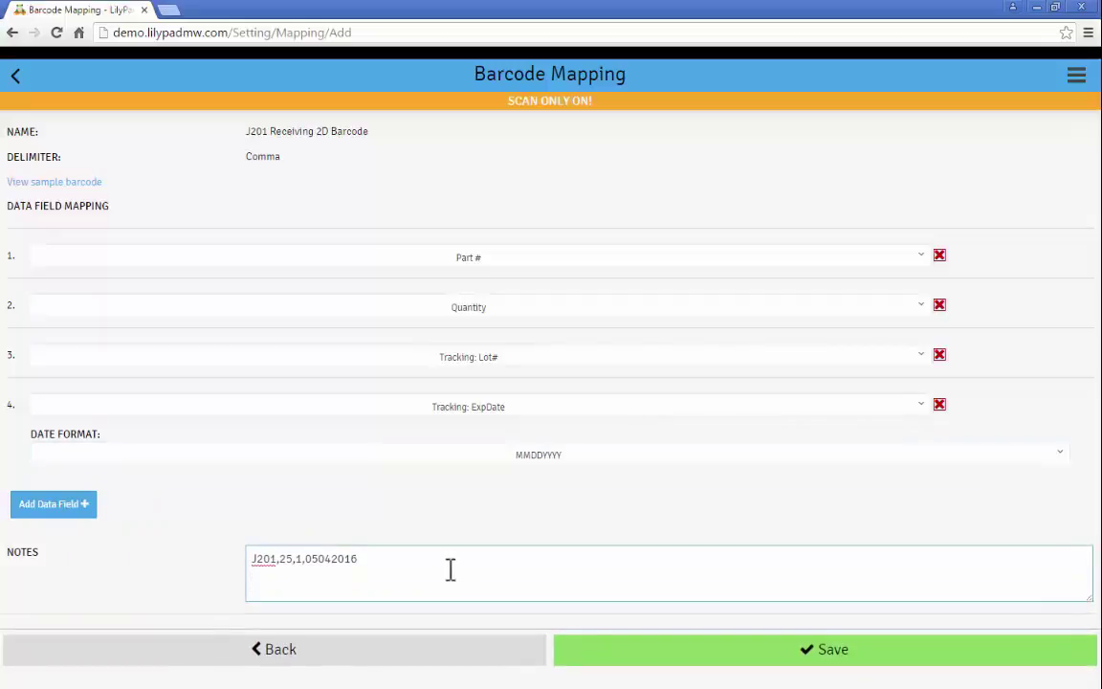
click(595, 654)
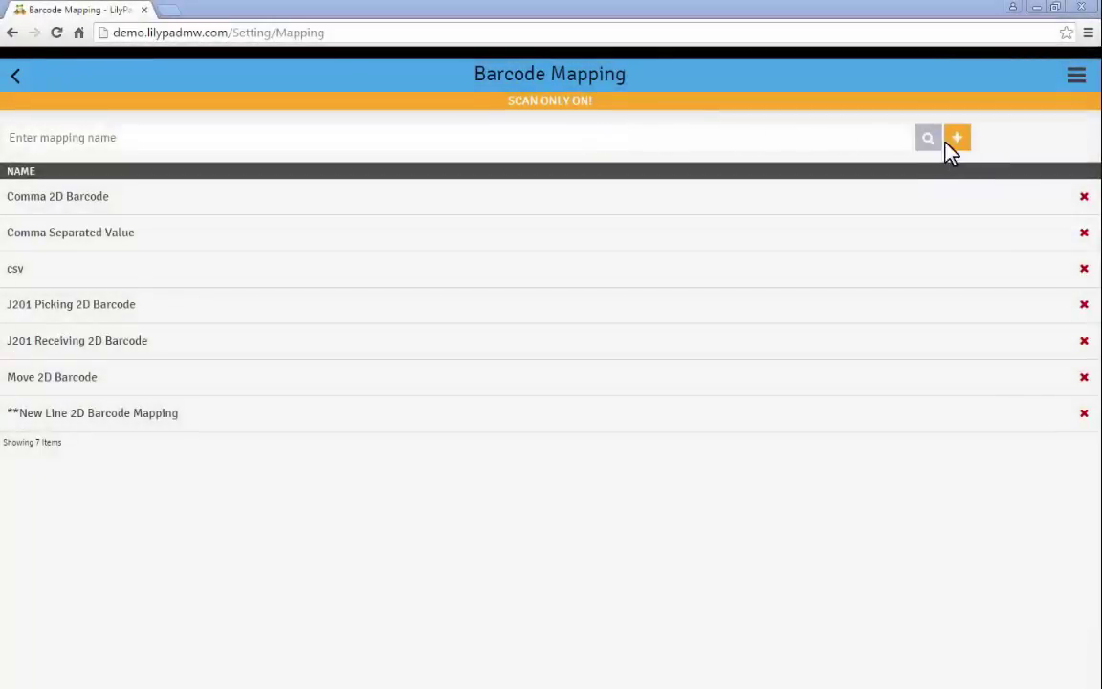
click(959, 144)
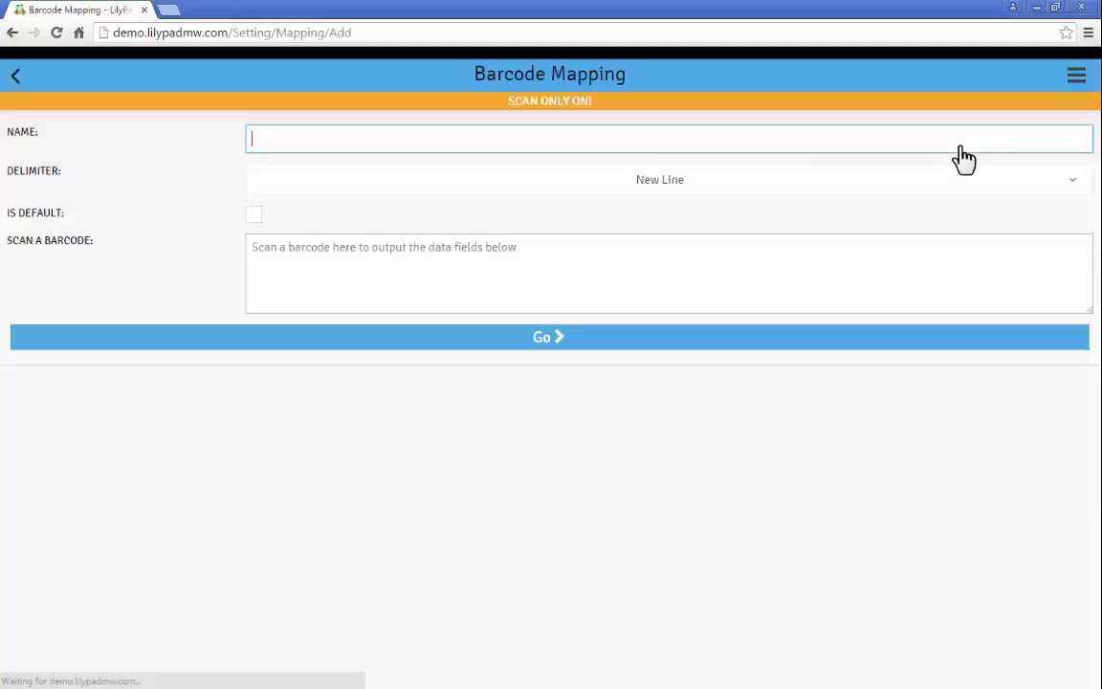
text(Space separated 2D Barcode Mappi)
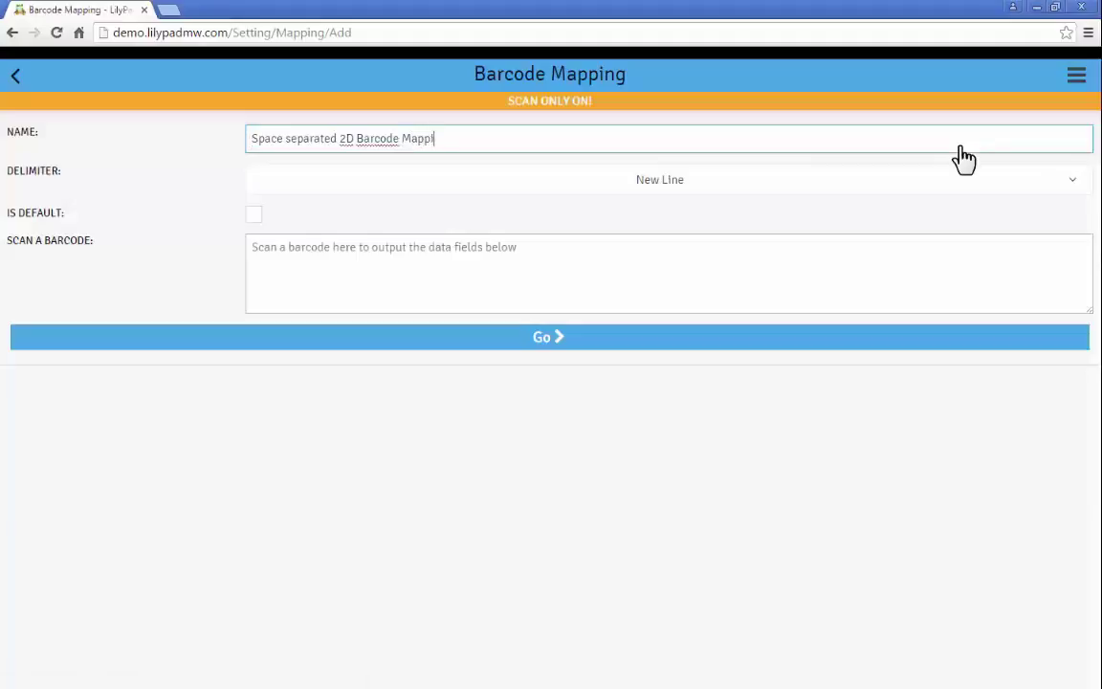
text(ng)
click(729, 181)
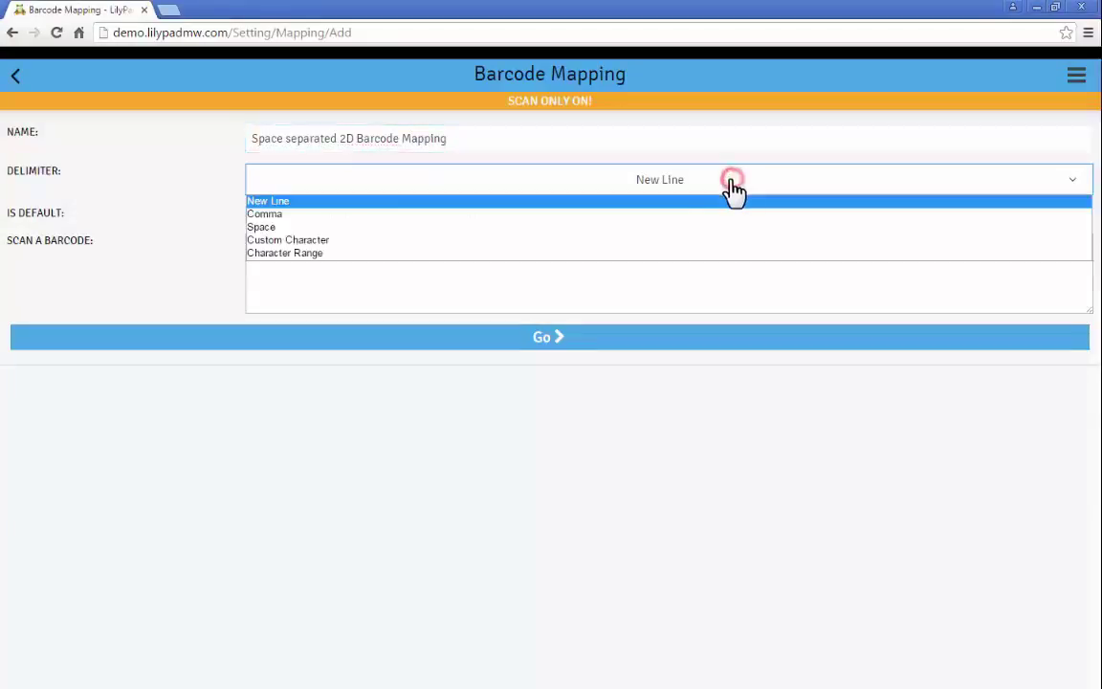
click(392, 231)
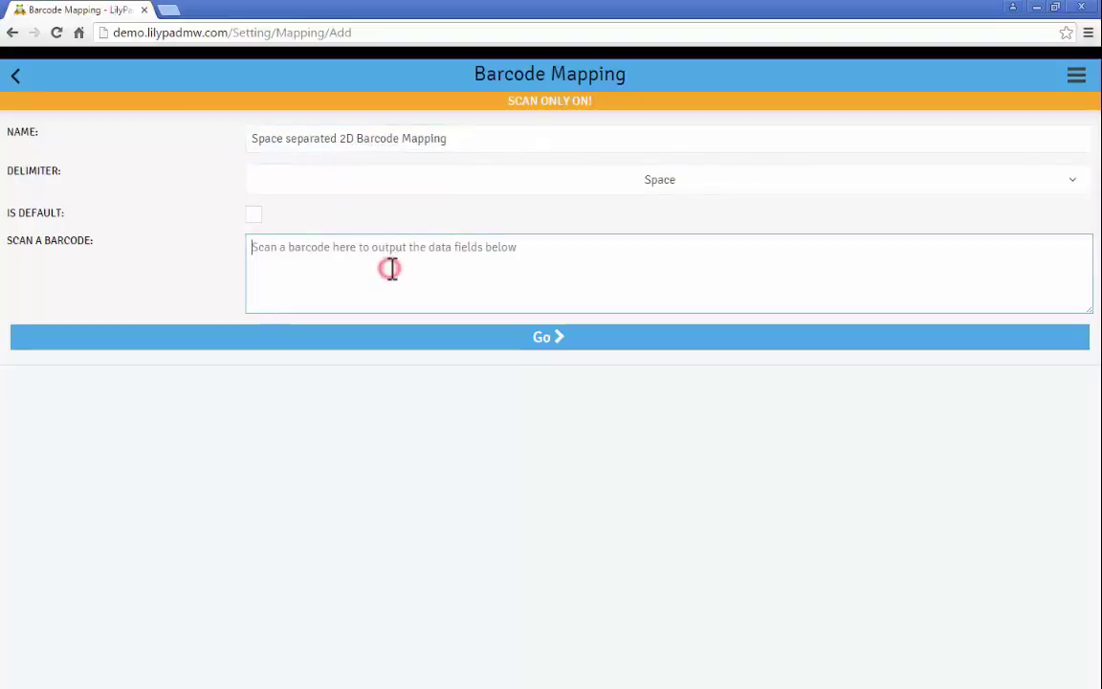
text(J201 5 05042016 000001)
key(Return)
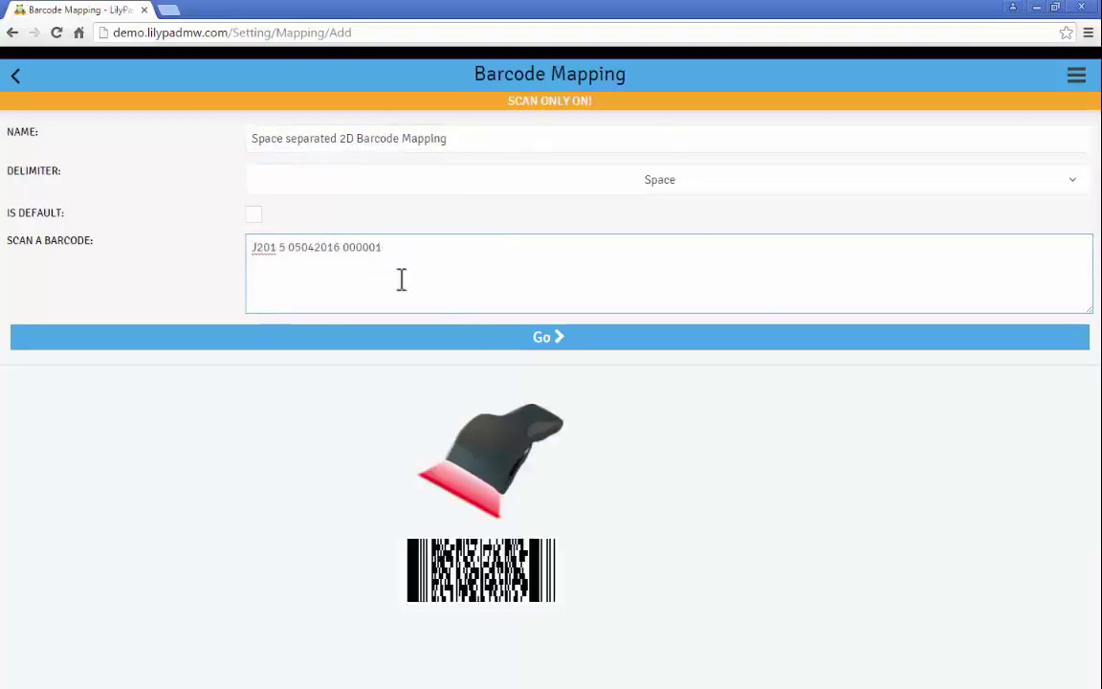
click(519, 350)
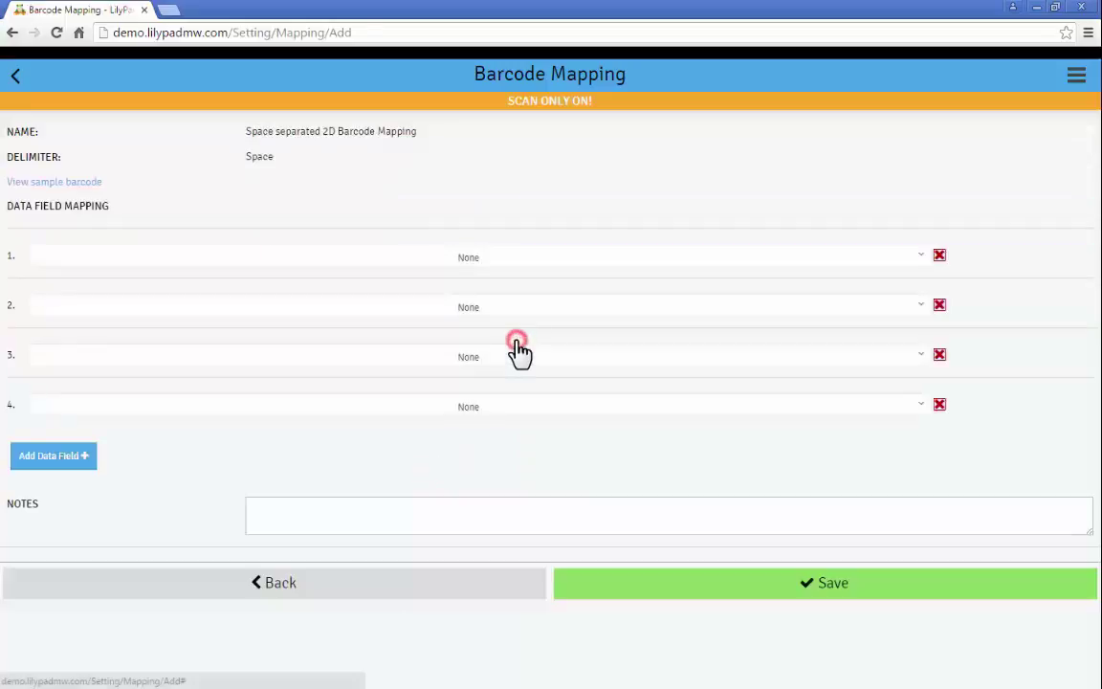
click(480, 261)
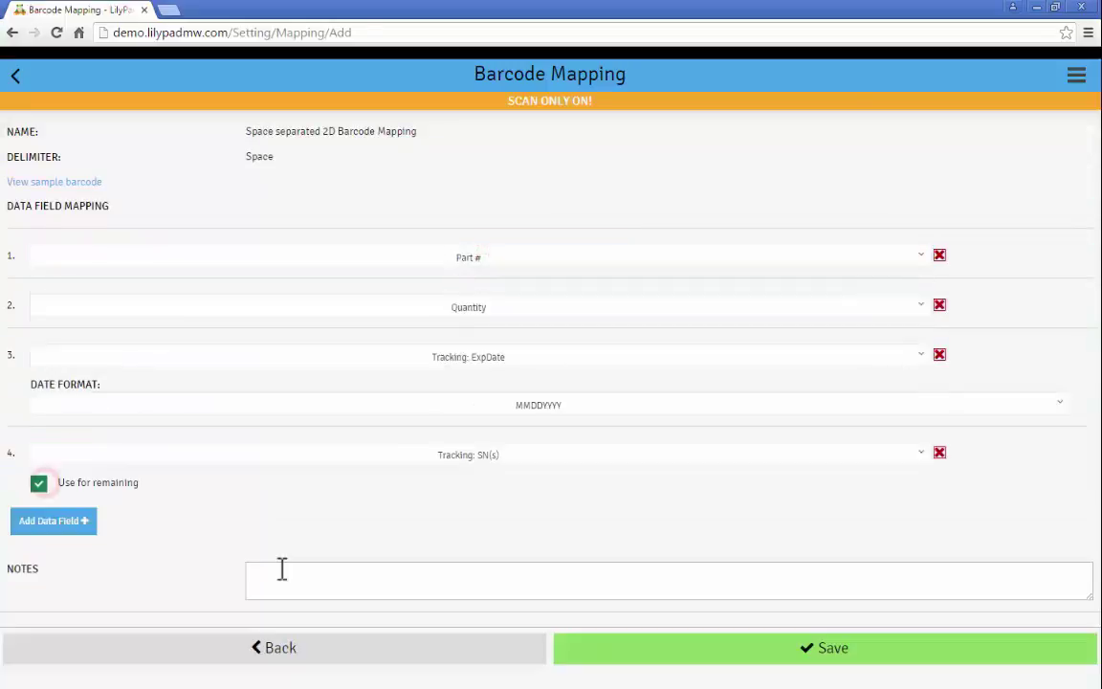
click(283, 573)
text(J201 T05042016 000001)
key(Return)
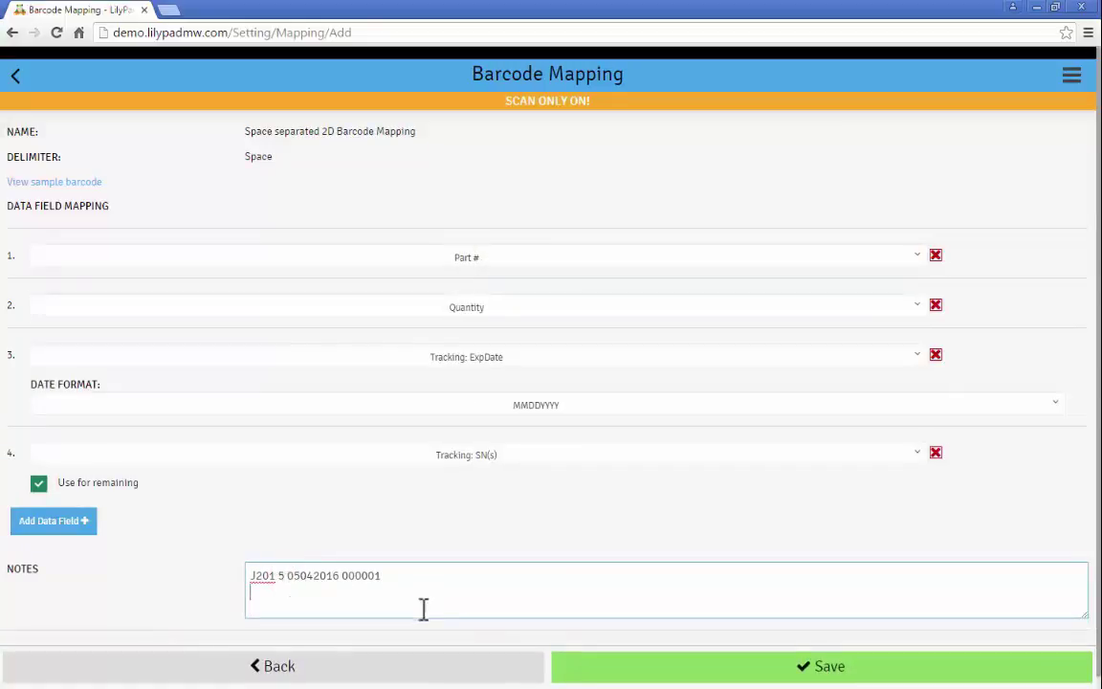
click(637, 671)
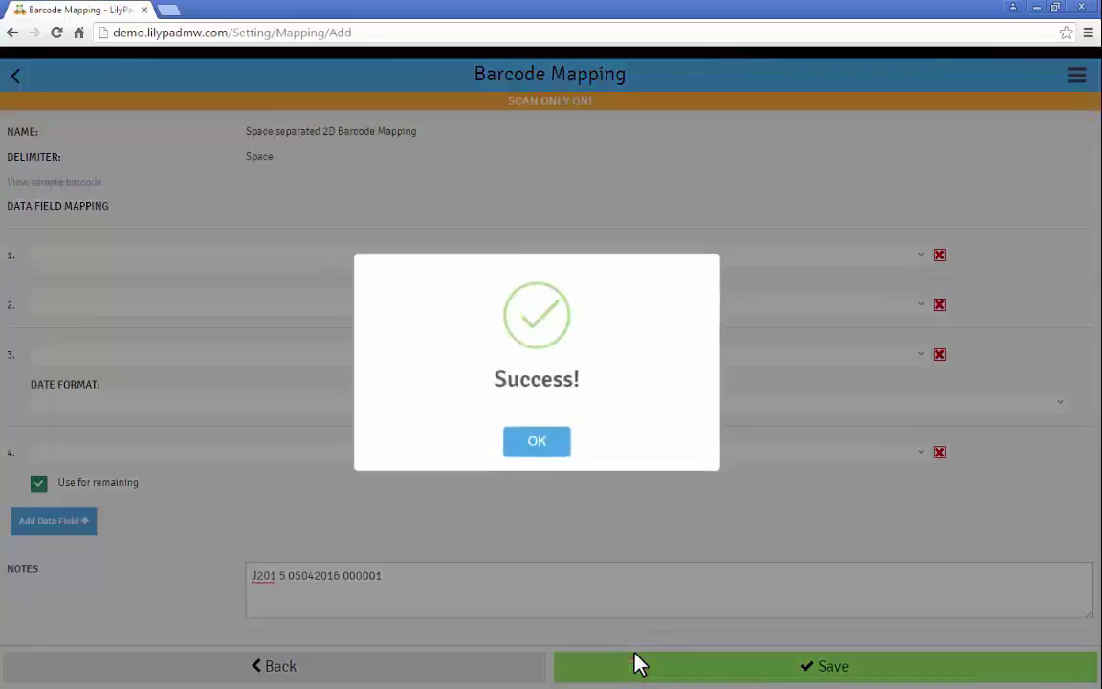
click(554, 447)
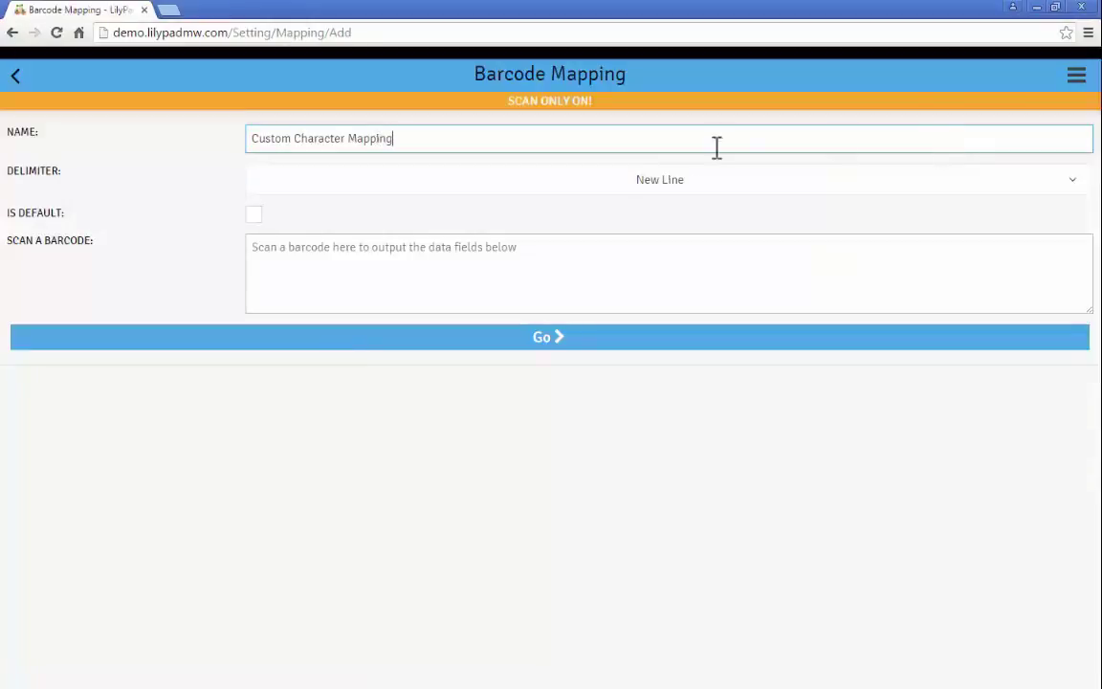
click(585, 182)
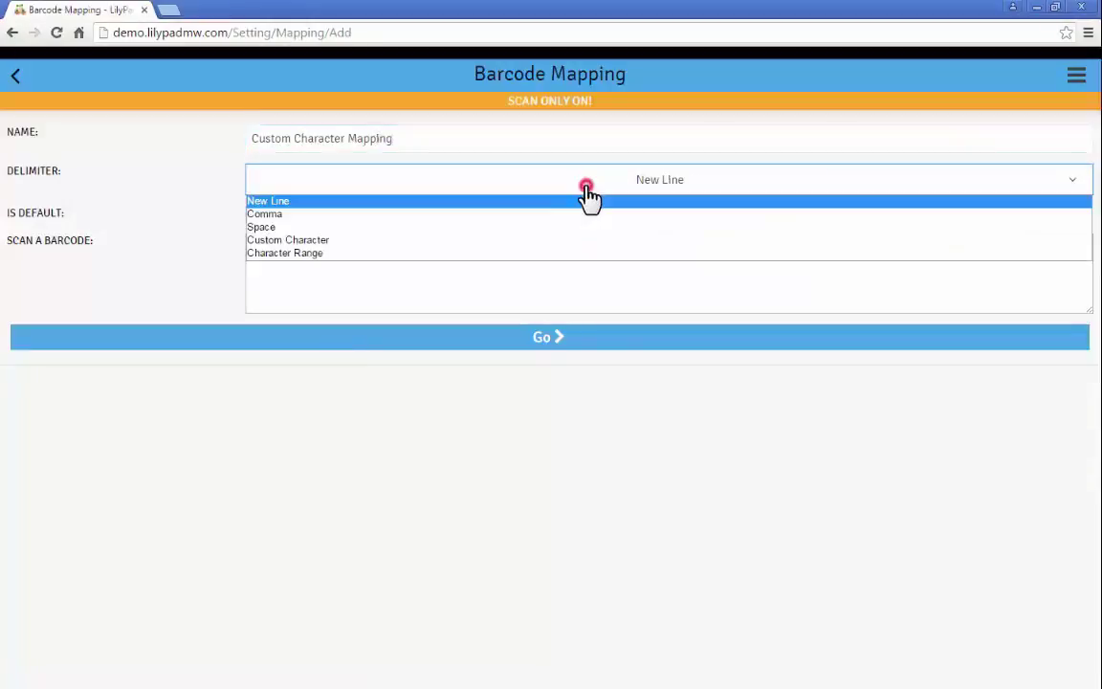
click(400, 243)
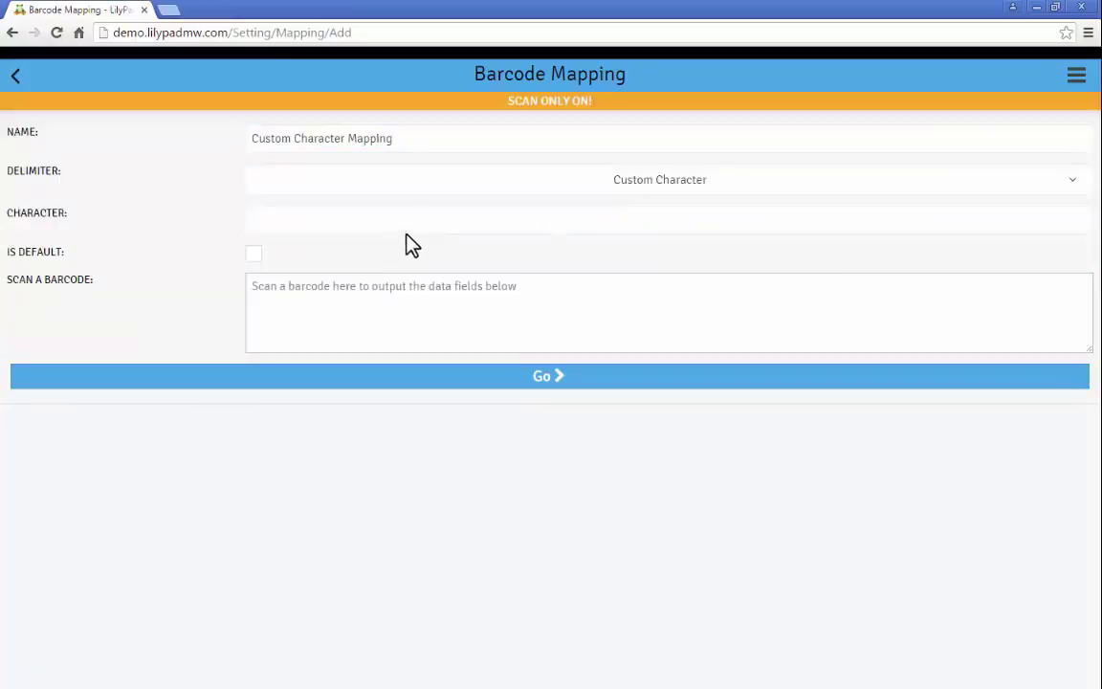
click(408, 226)
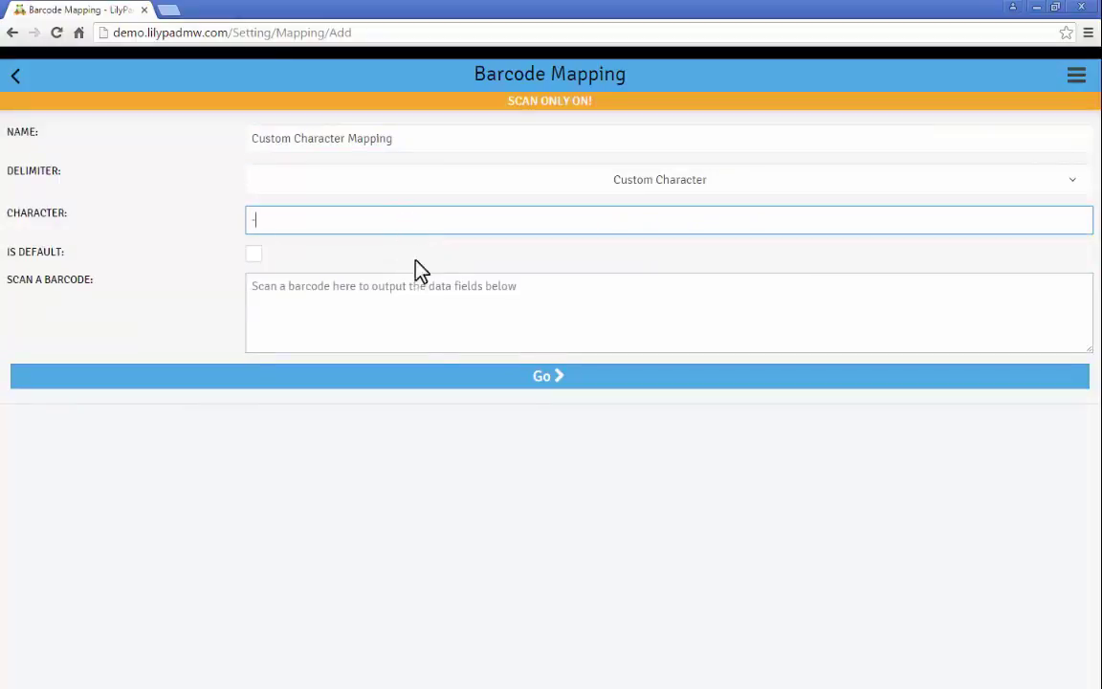
text(-)
click(408, 312)
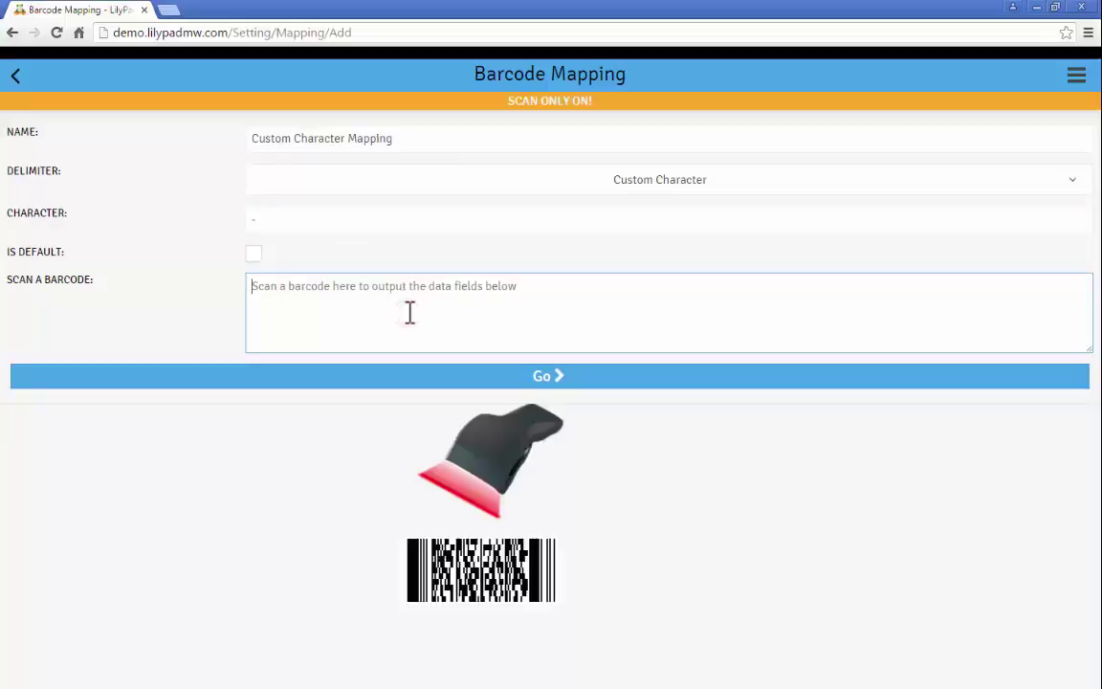
text(J201-5-05042016-000001)
key(Return)
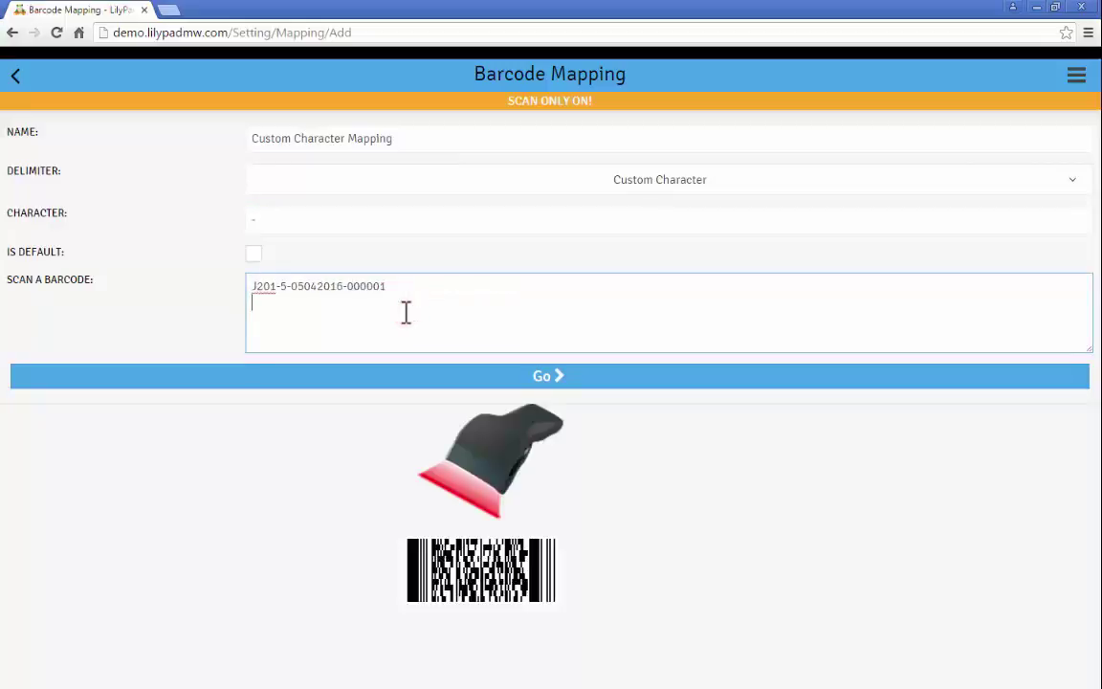
click(443, 376)
click(325, 277)
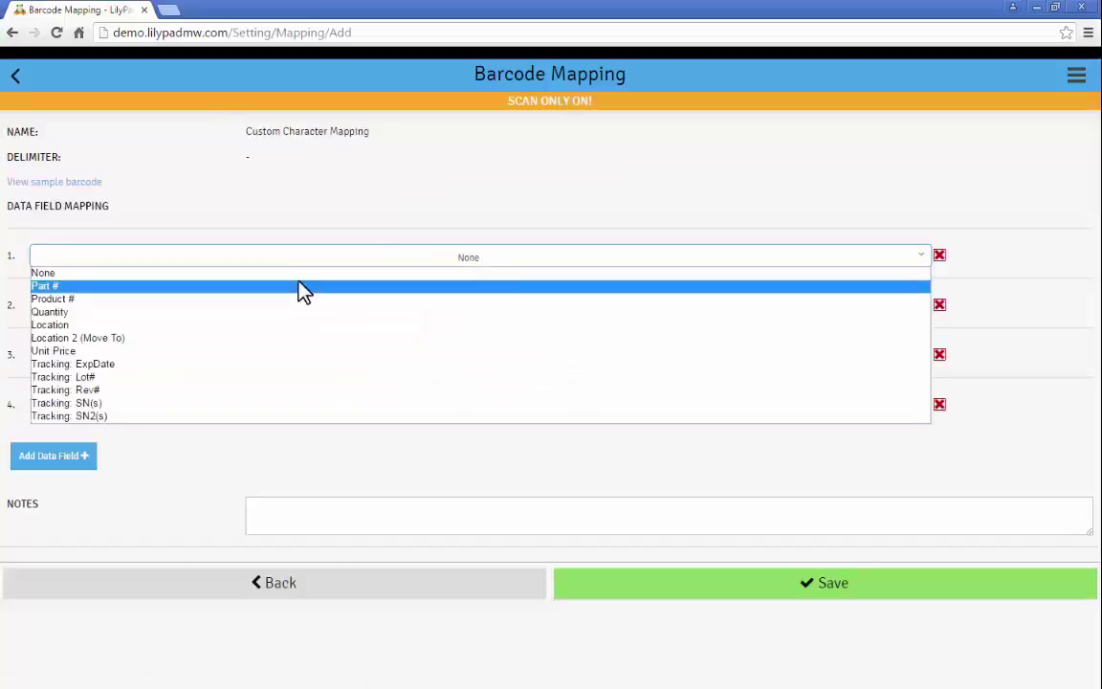
click(305, 287)
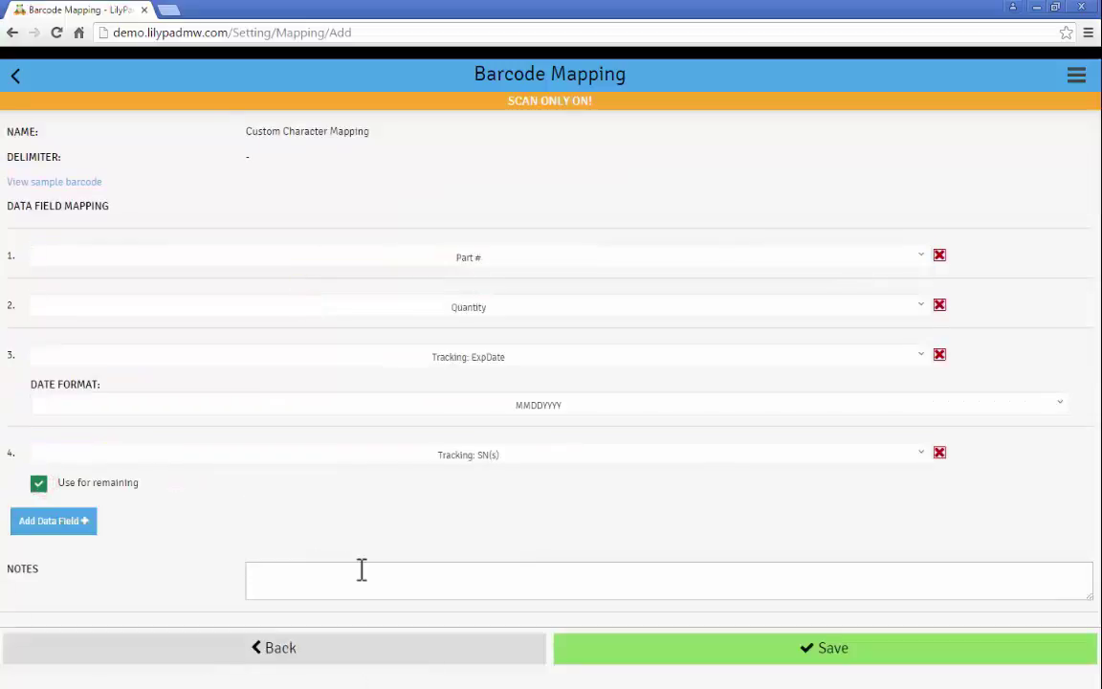
click(360, 572)
text(J201-5-05042016-000001)
key(Return)
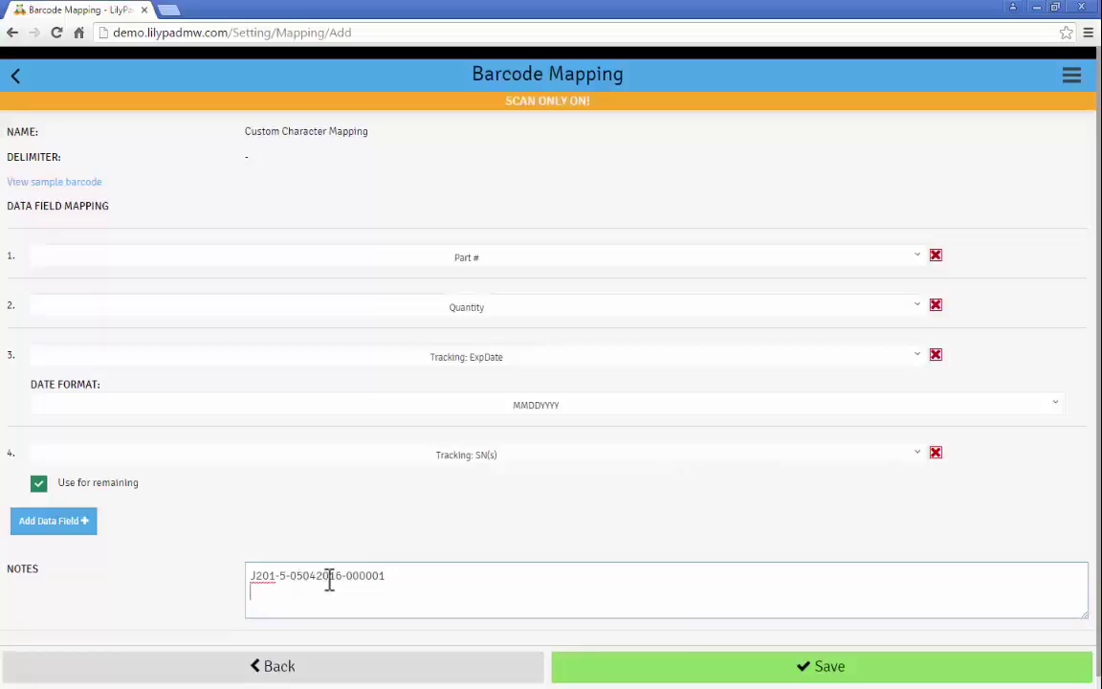
click(602, 669)
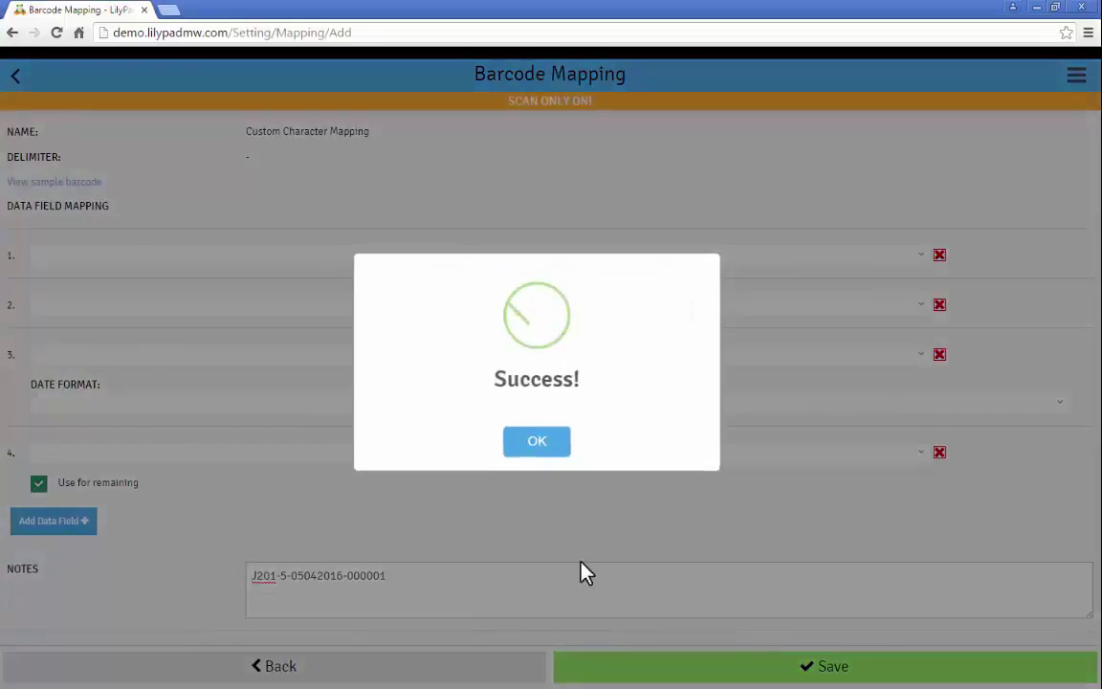
click(554, 448)
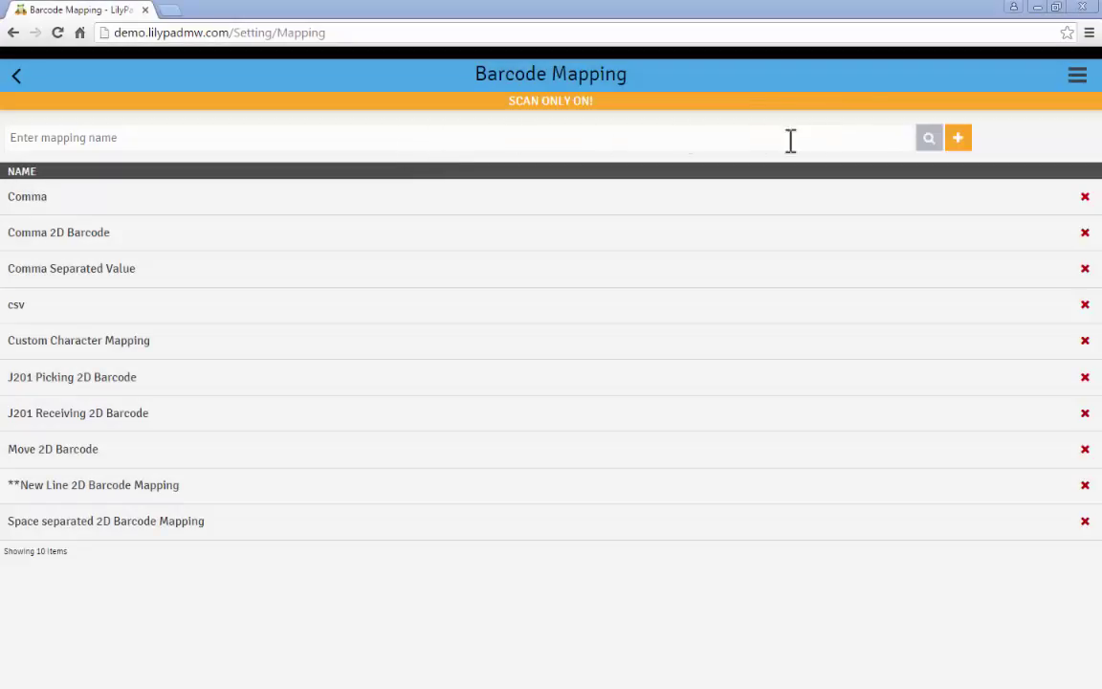
- Create a new mapping named 'GS1-128 Character Range Barcode Mapping' using a Character Range delimiter
click(957, 142)
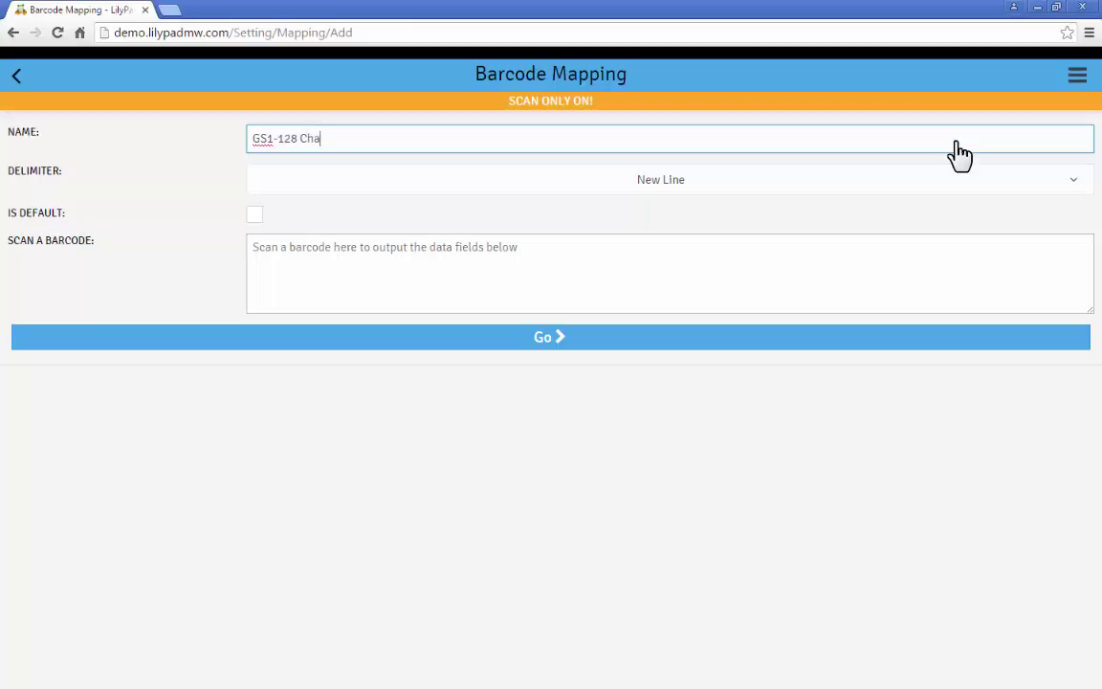
text(GS1-128 Character Range Barcode Mapping)
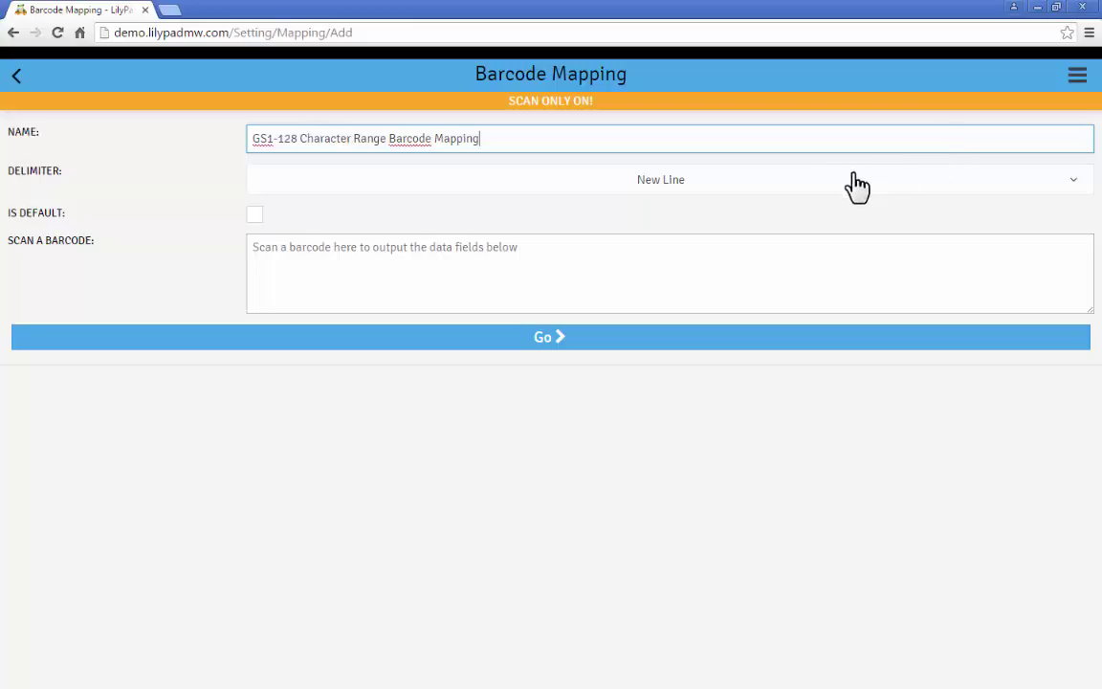
click(709, 180)
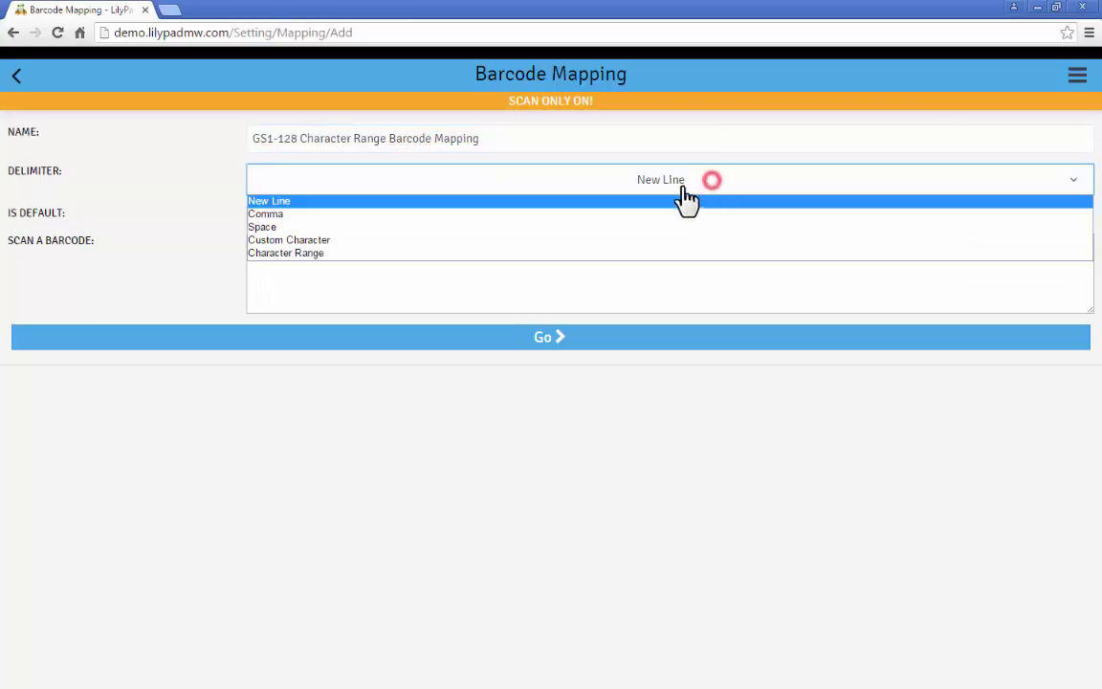
click(351, 256)
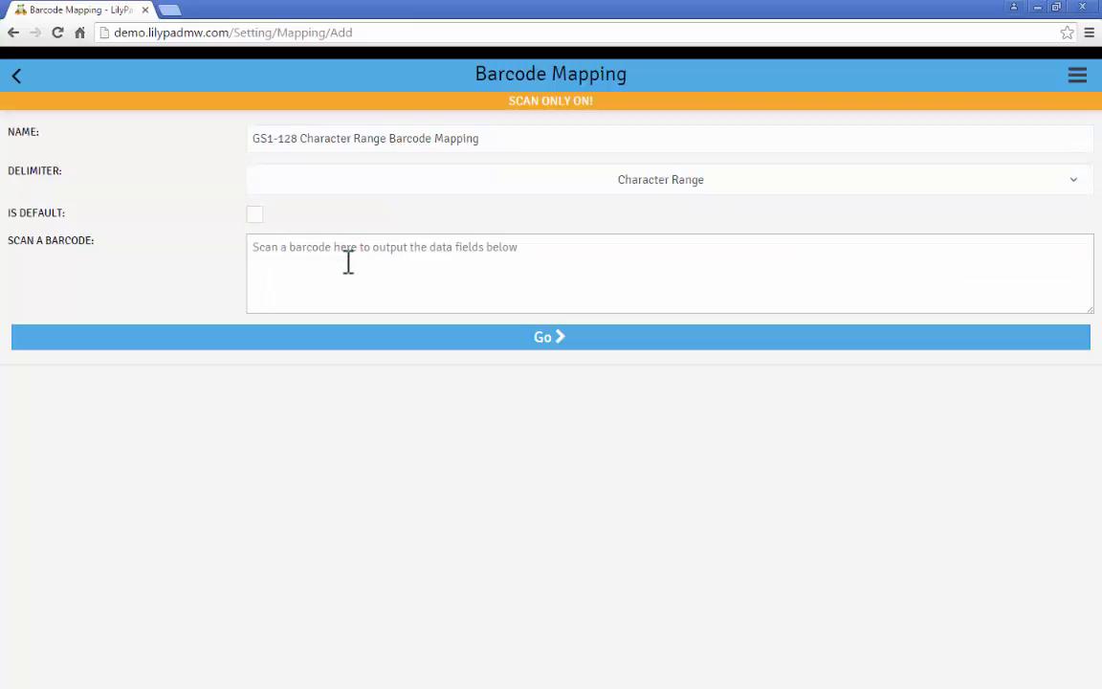
click(347, 263)
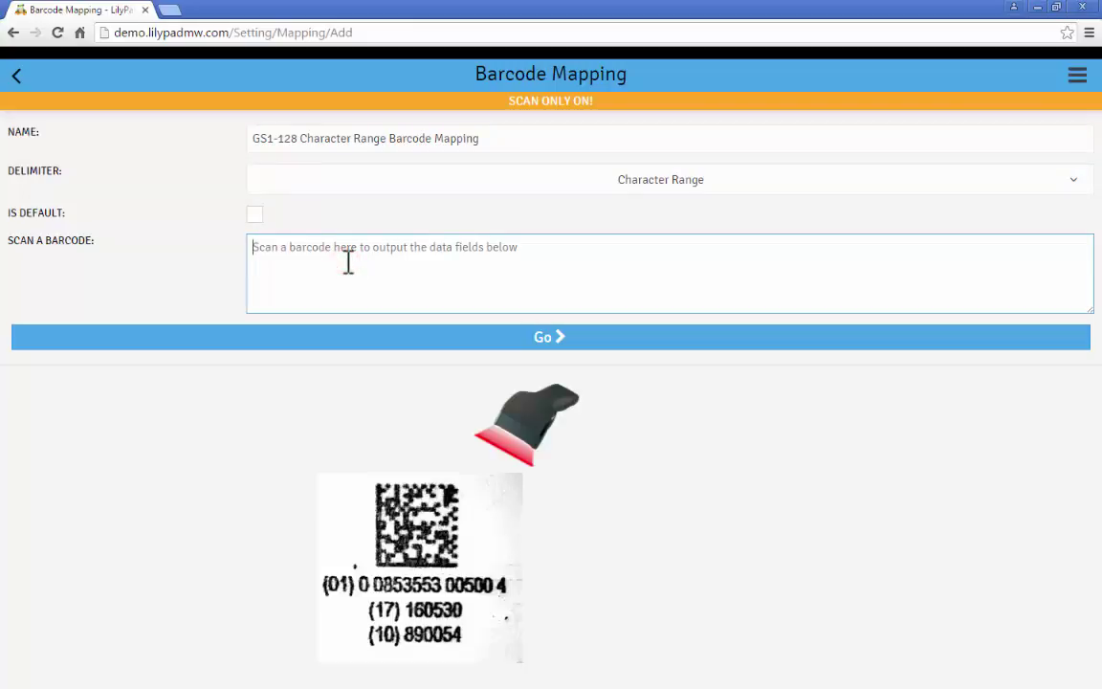
text(01008535530050041716053010890054)
key(Return)
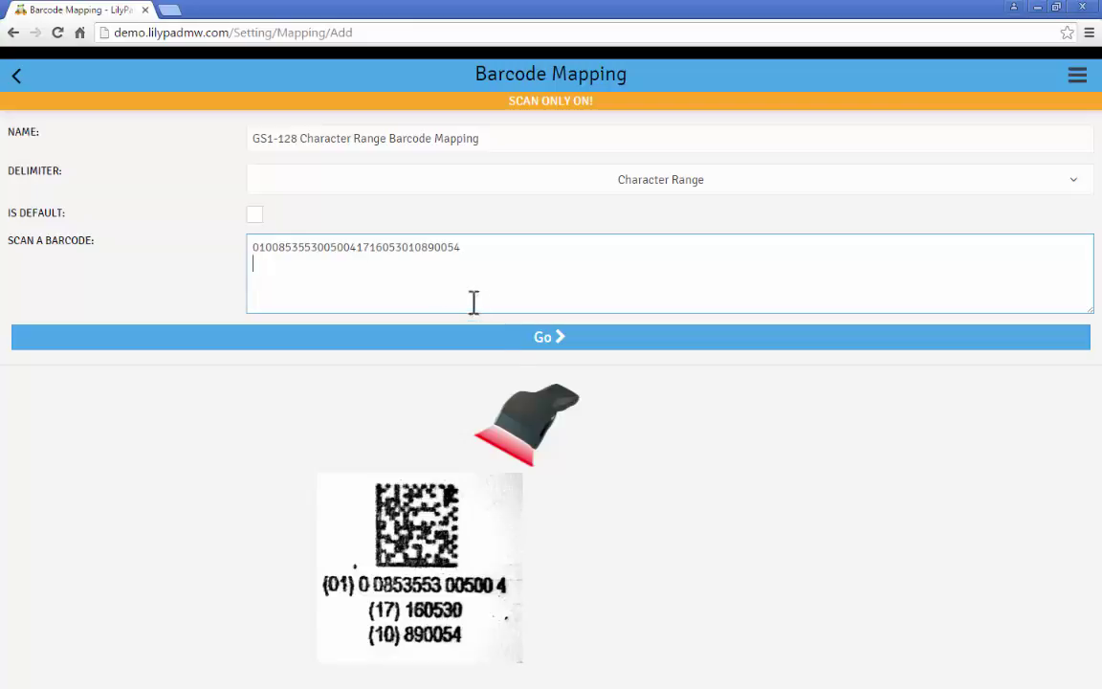
- Map the 14 digits after the leading 01 as Part #, stripping leading zeros
click(505, 342)
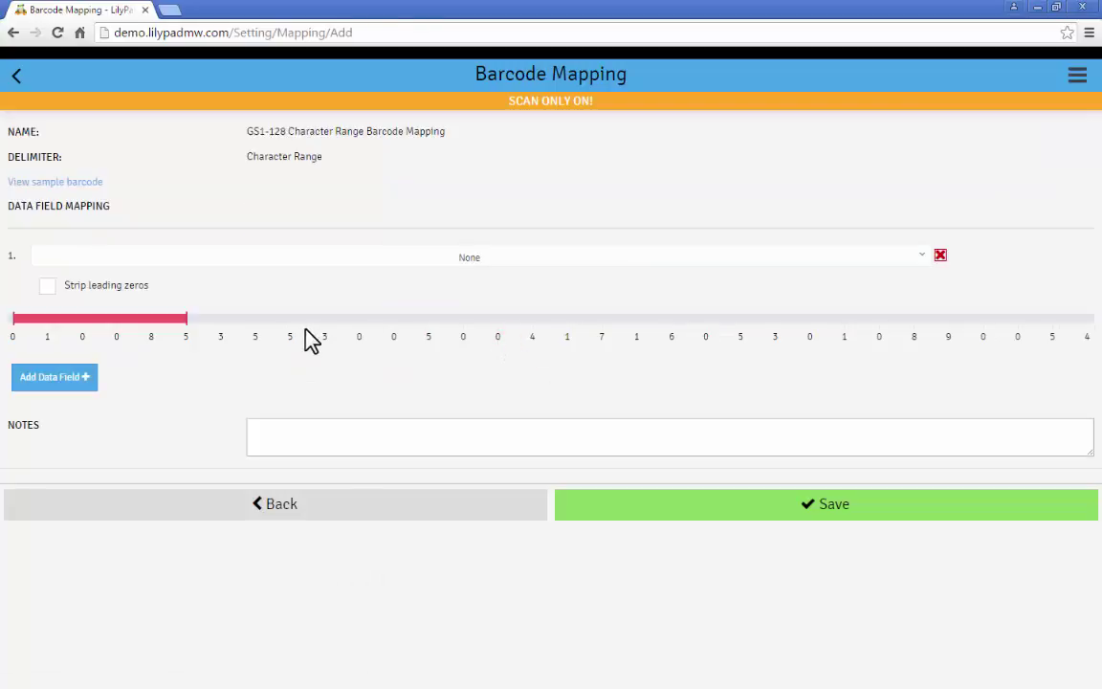
click(301, 260)
click(297, 287)
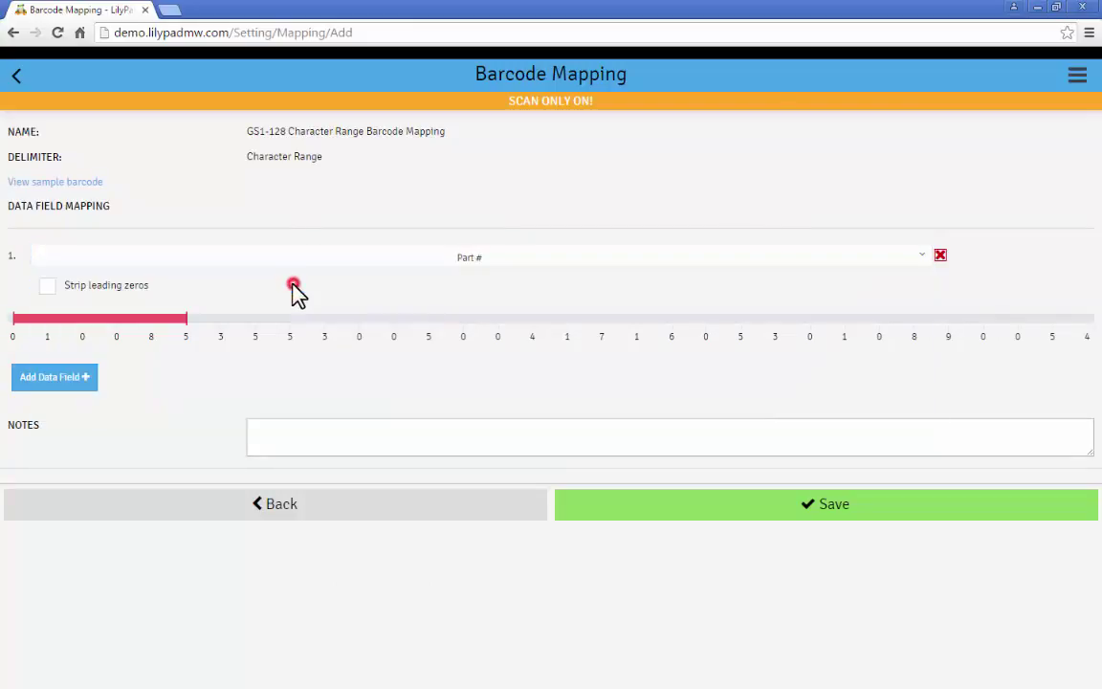
click(84, 321)
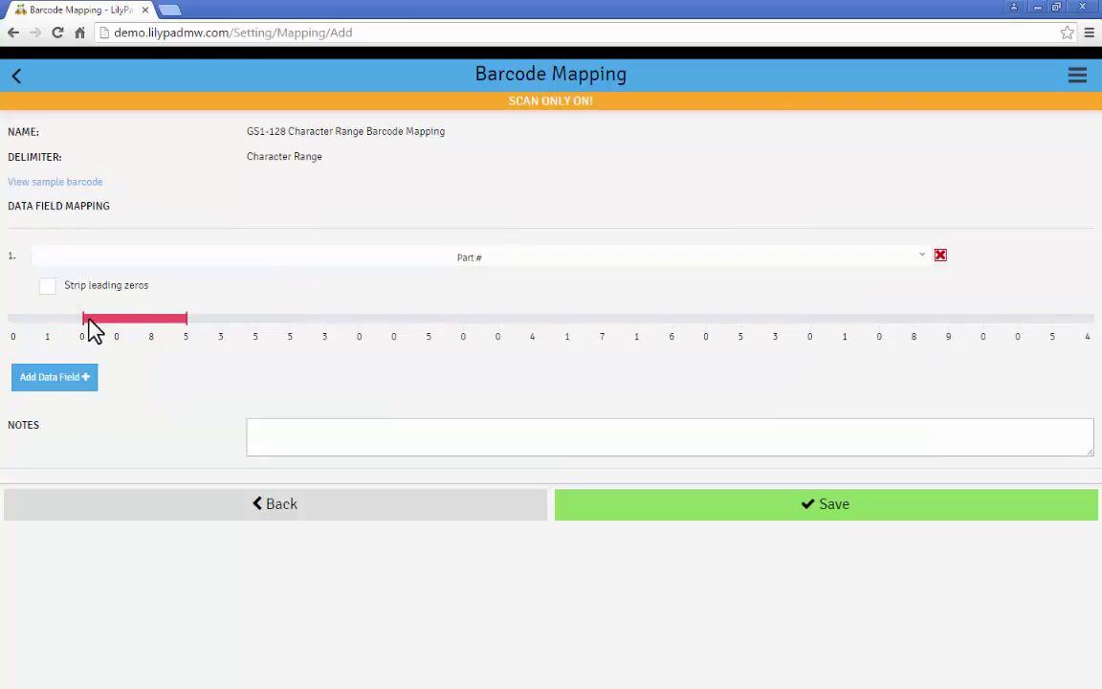
click(532, 321)
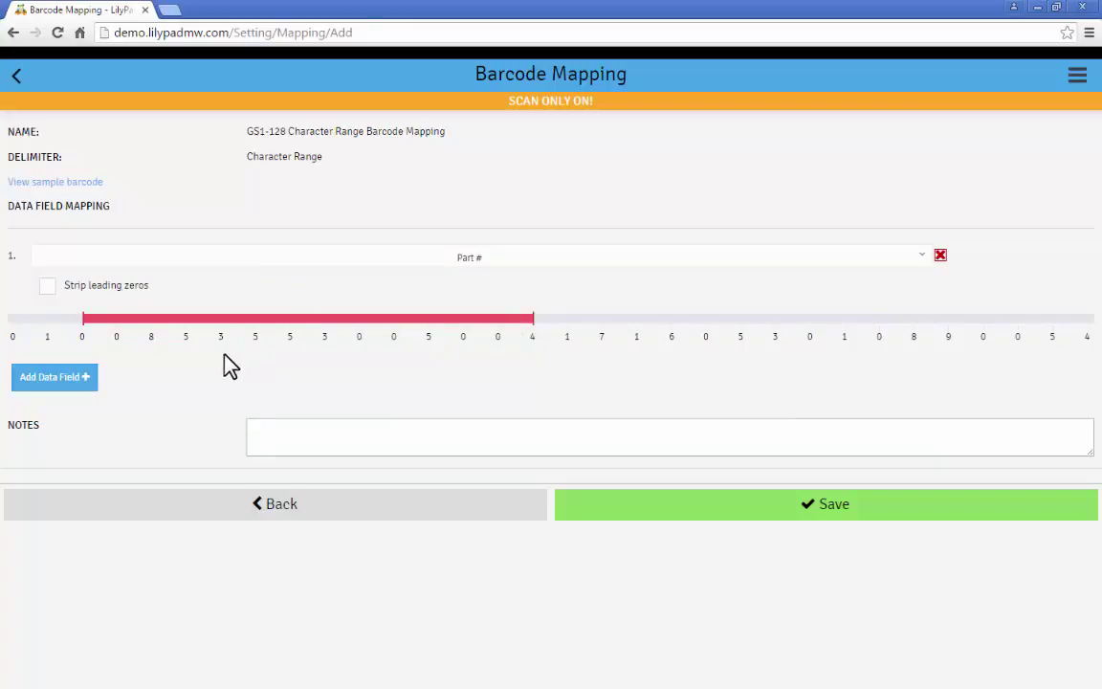
click(47, 287)
- Add a second field spanning 160530 as Tracking: ExpDate with YYMMDD date format
click(78, 377)
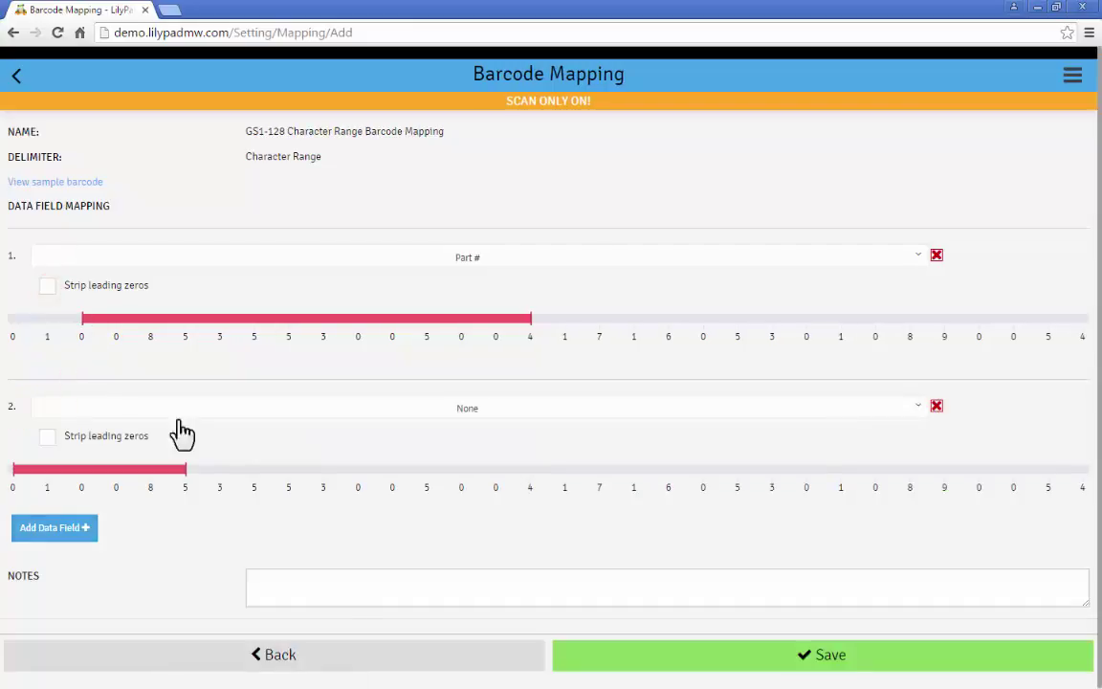
click(775, 470)
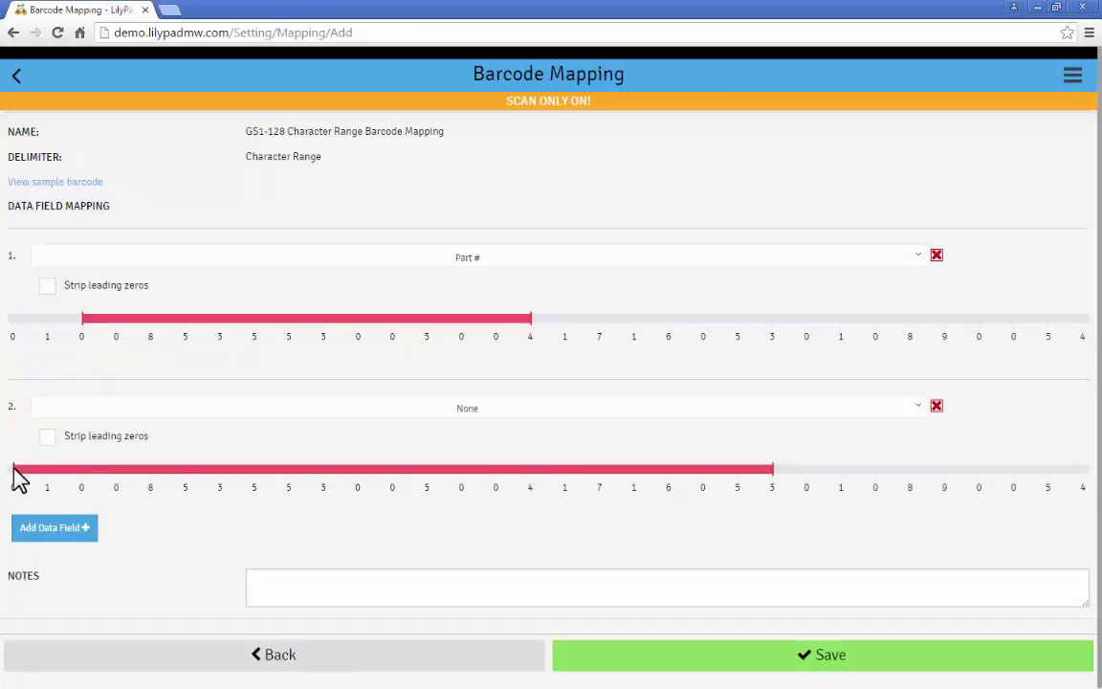
drag(15, 470, 621, 483)
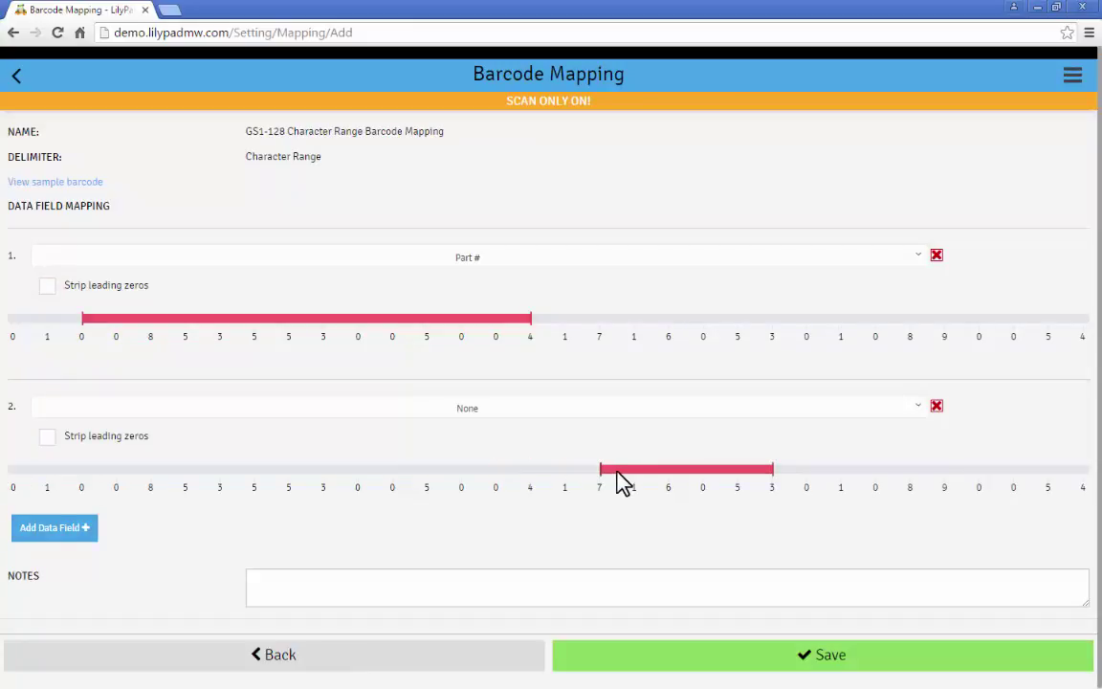
click(809, 469)
click(713, 421)
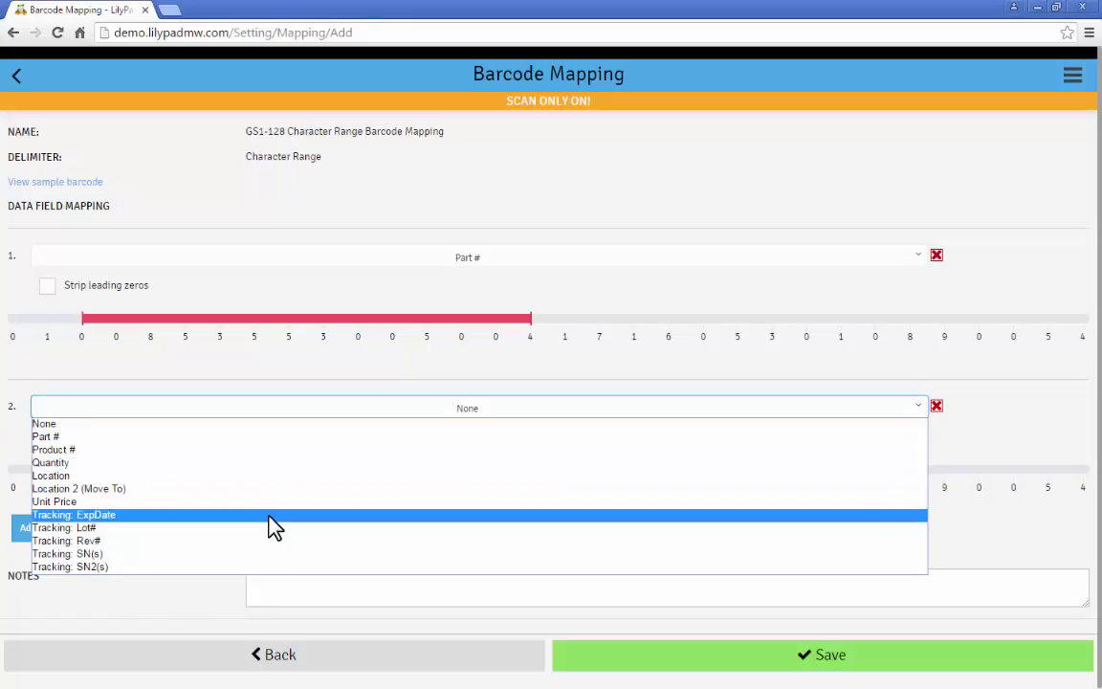
click(273, 515)
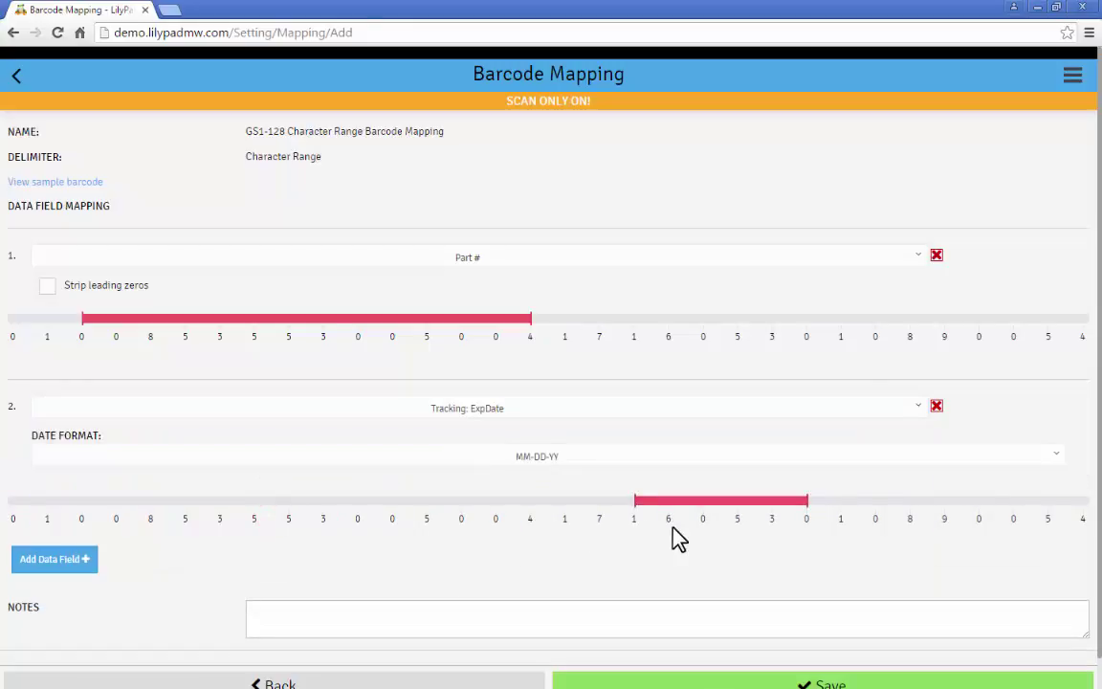
click(418, 469)
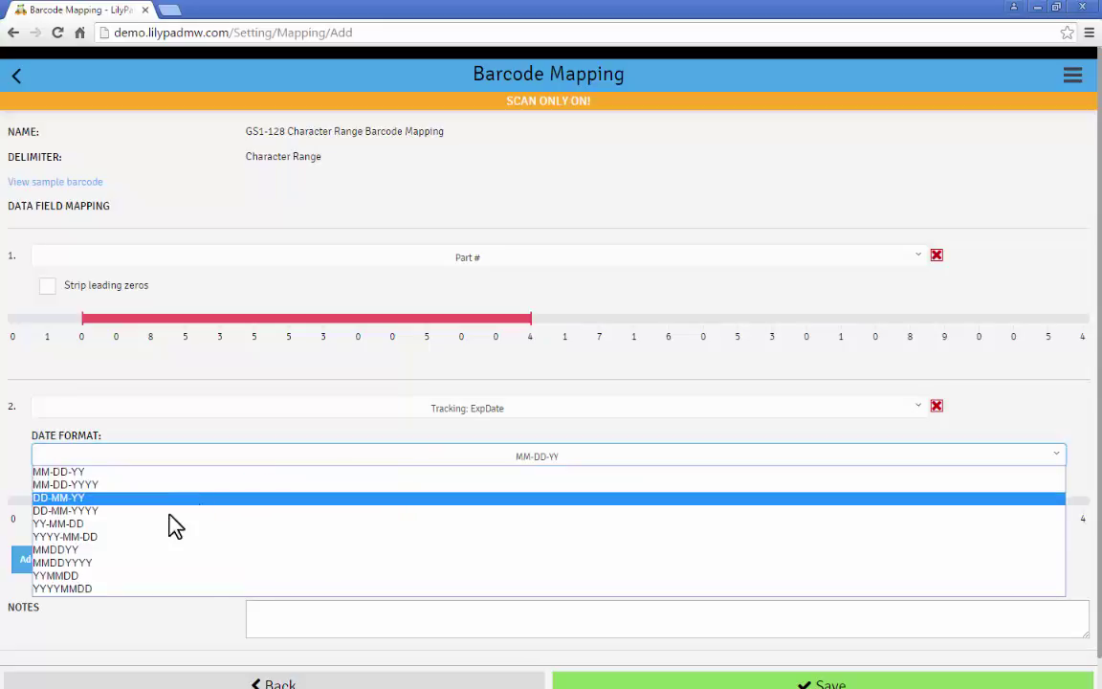
click(86, 576)
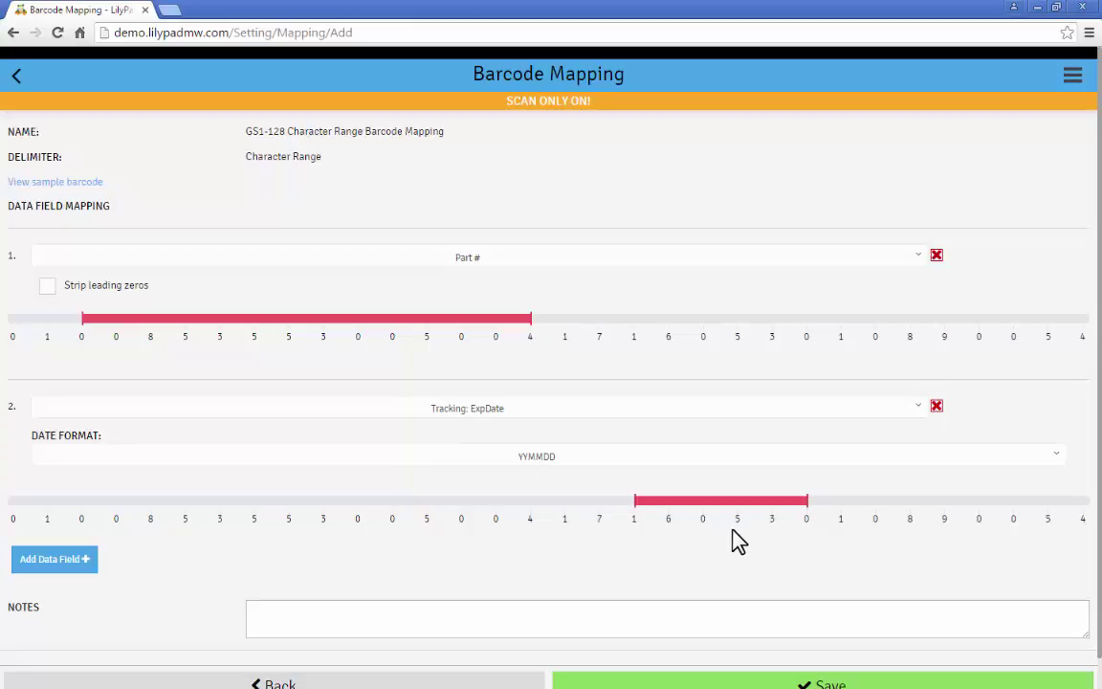
- Add a third field covering the final digits 890054 as Tracking: Lot#
click(38, 559)
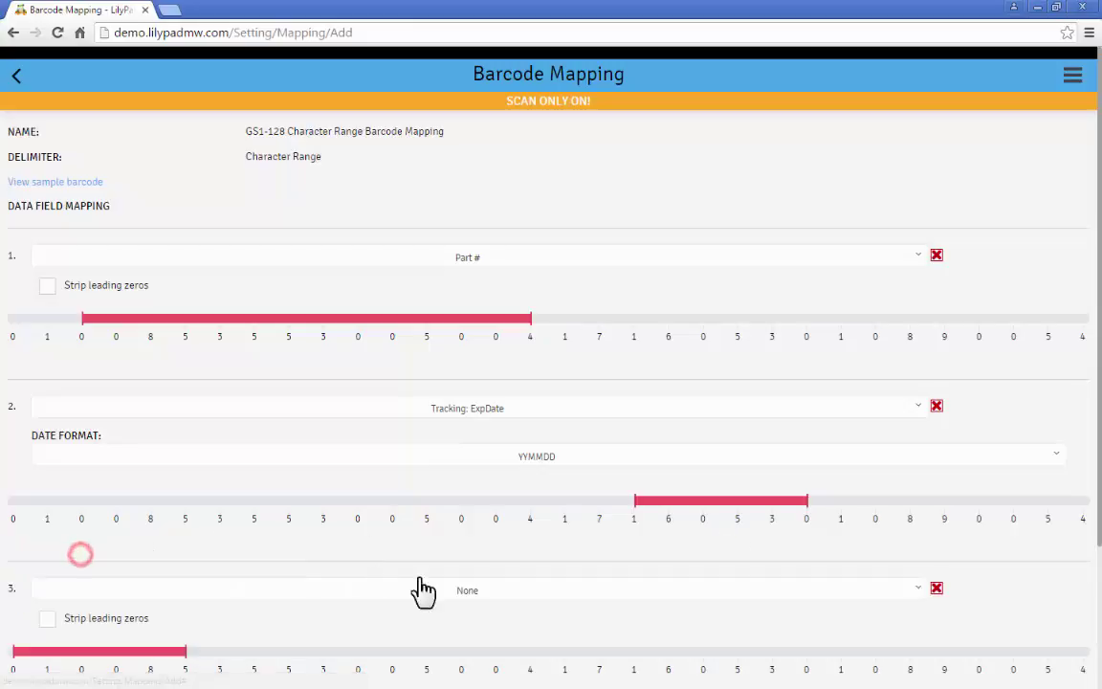
click(1084, 652)
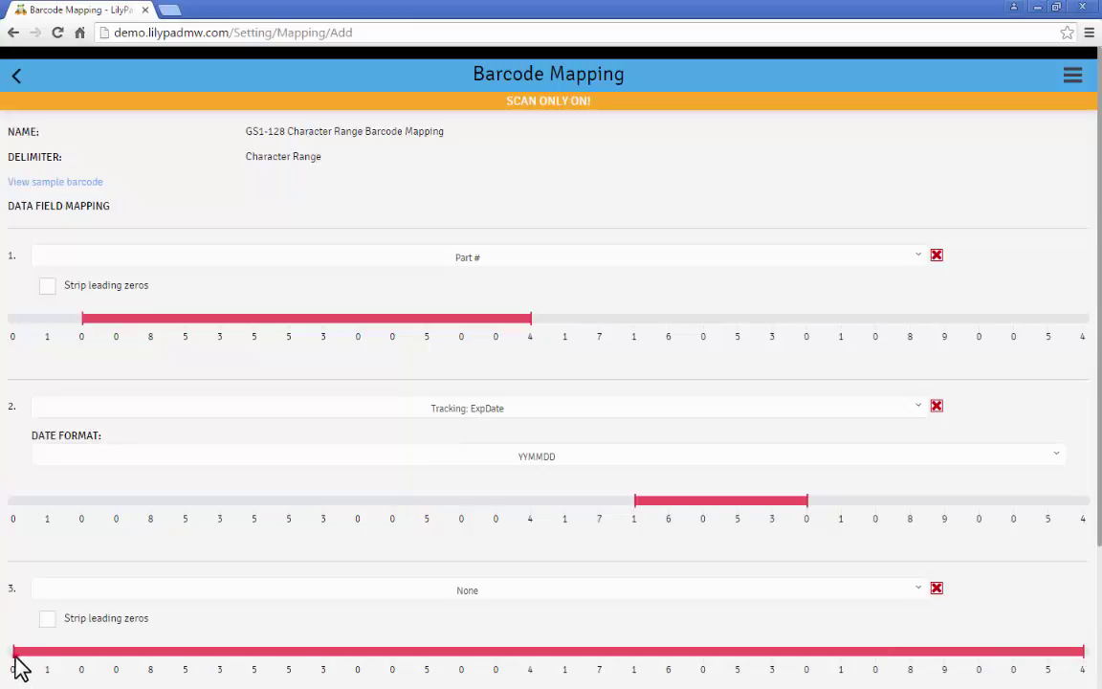
drag(12, 660, 903, 664)
scroll(479, 424, down, 2)
click(478, 424)
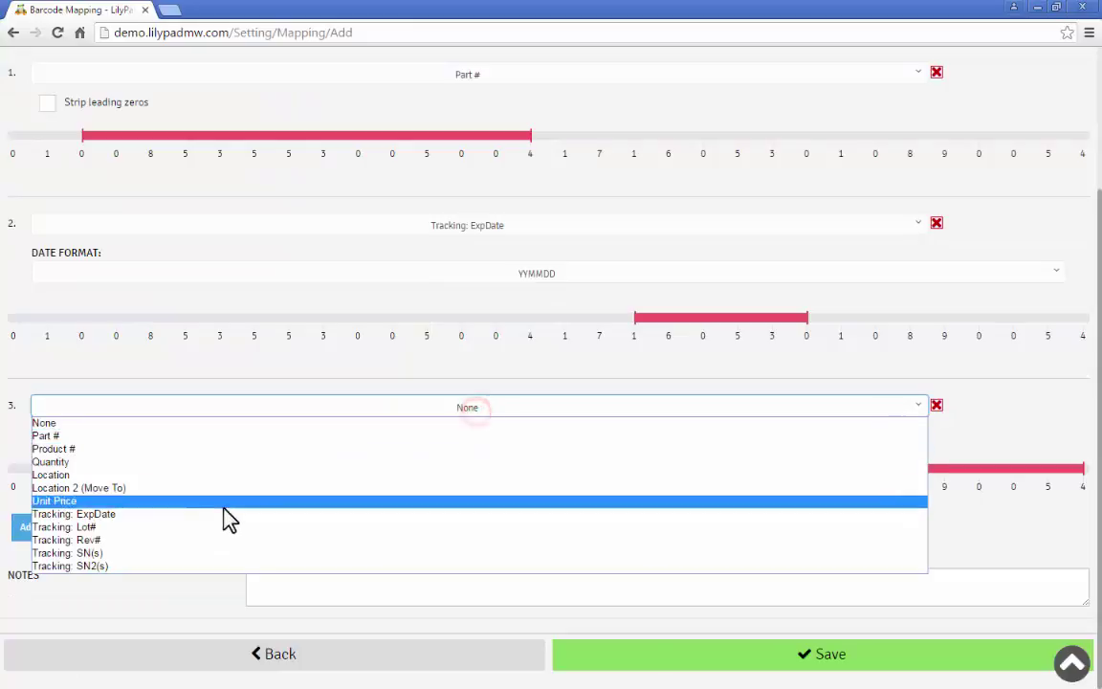
click(181, 532)
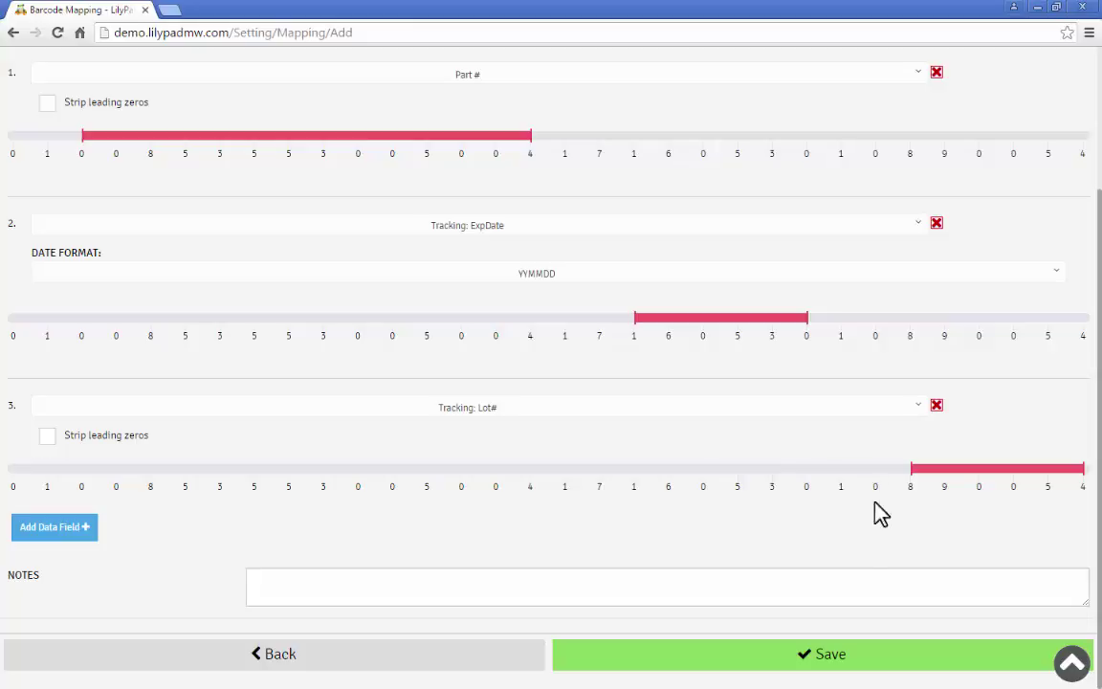
click(824, 585)
text(01008535530050041716053010890054)
key(Return)
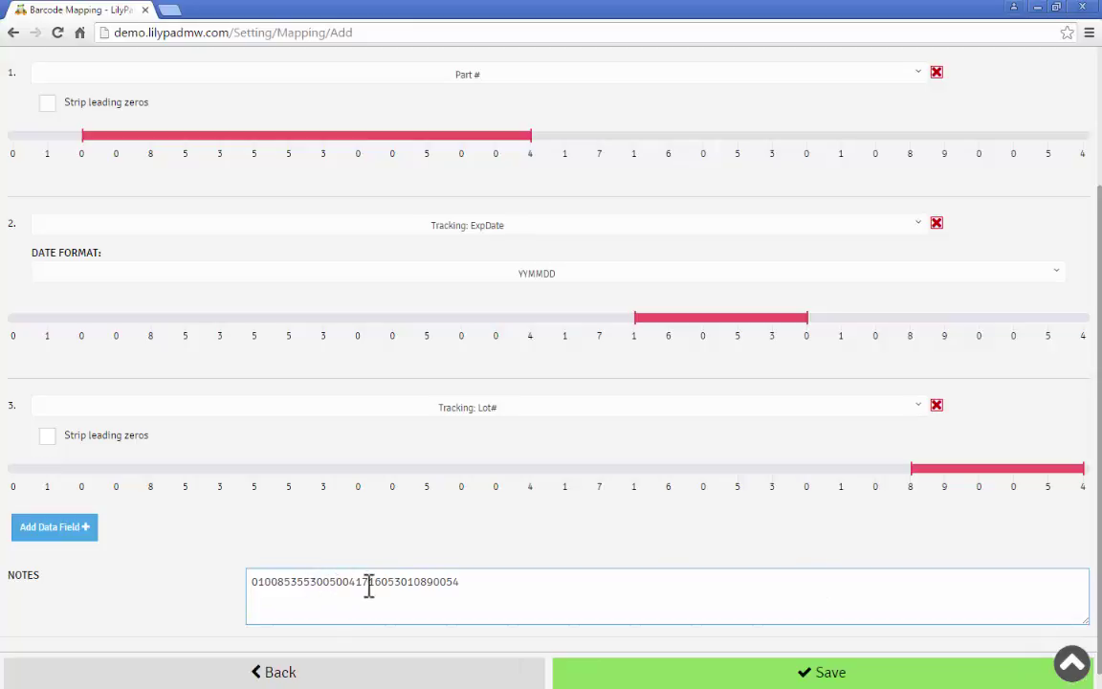
click(775, 679)
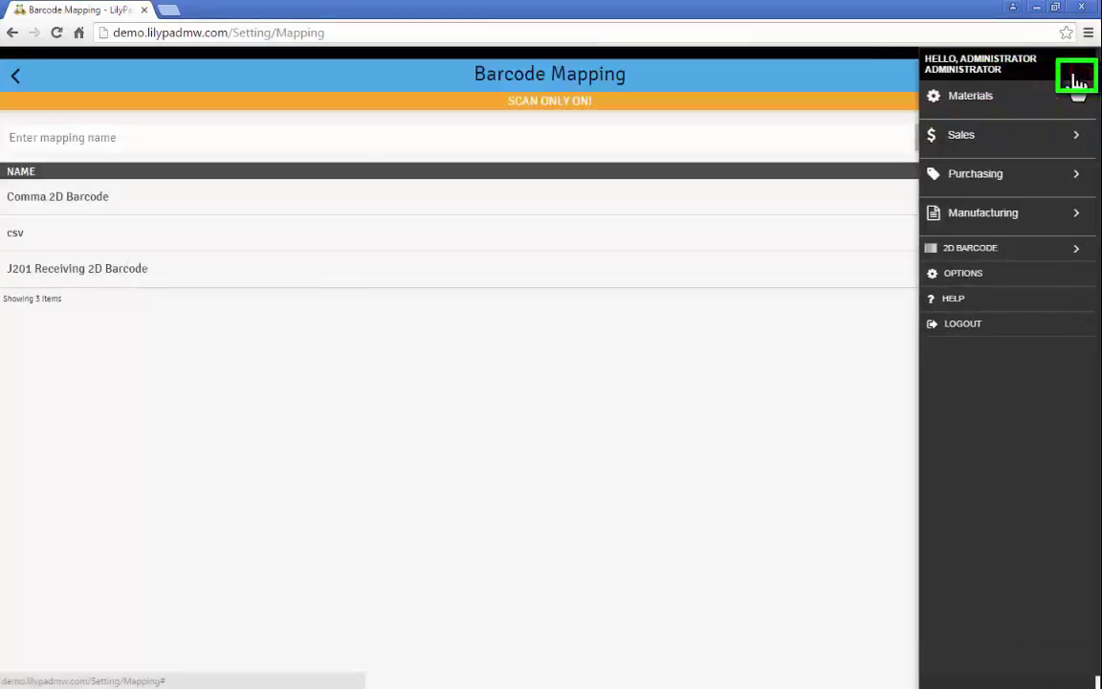
- Open order 10192 on the Purchasing Receive screen
click(985, 176)
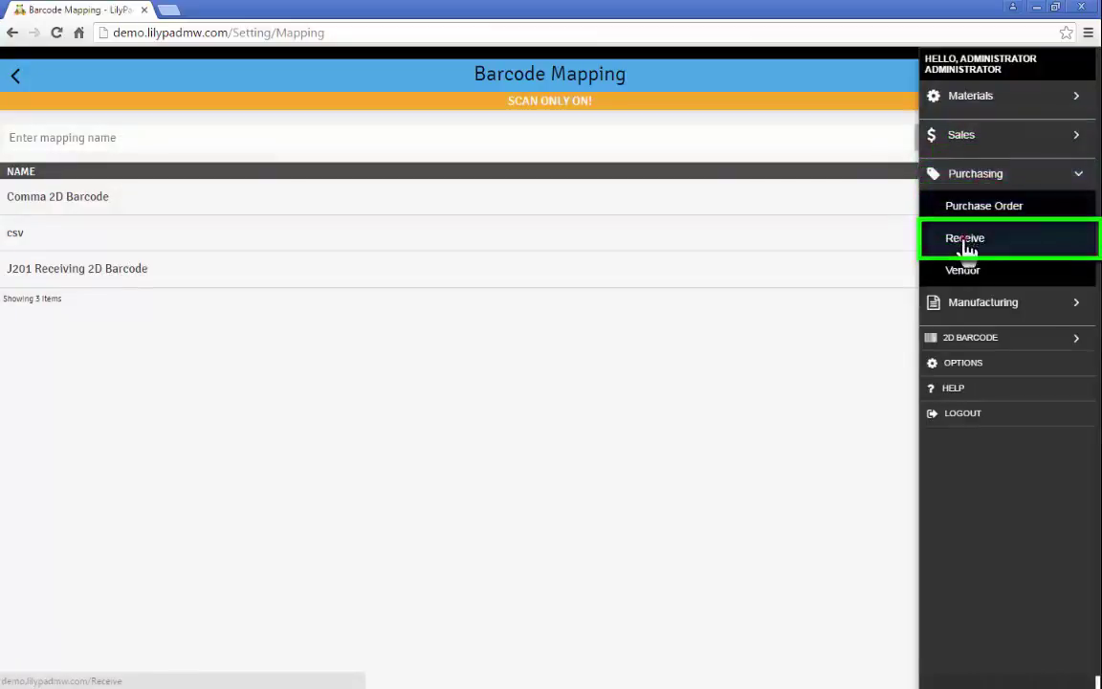
click(966, 239)
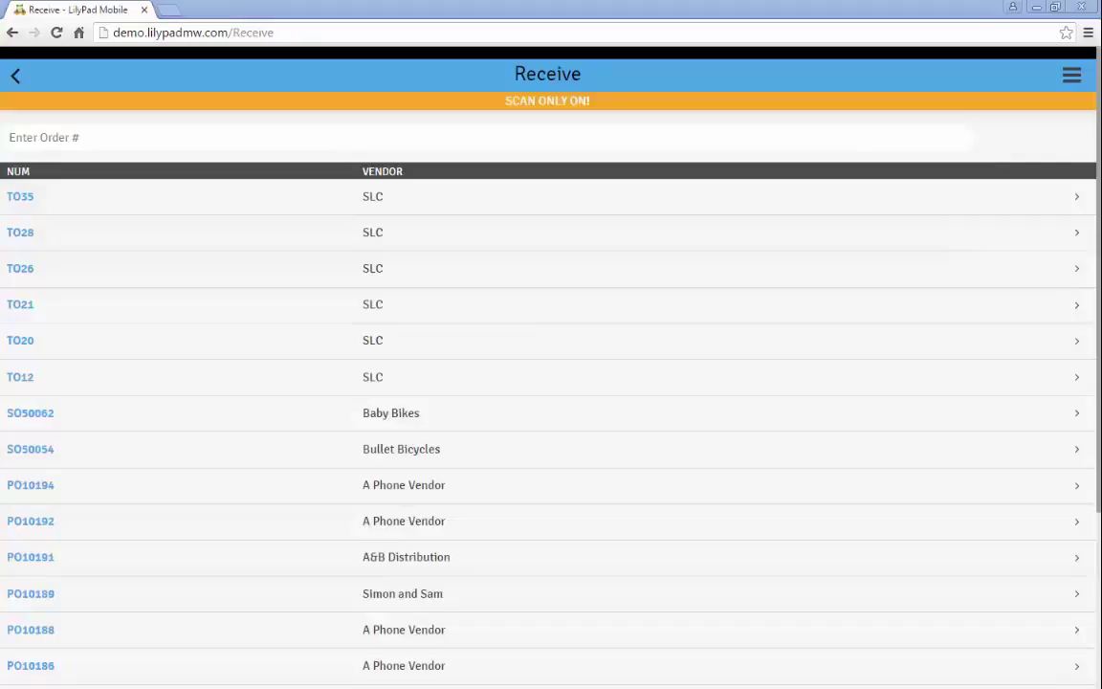
click(80, 140)
text(10192)
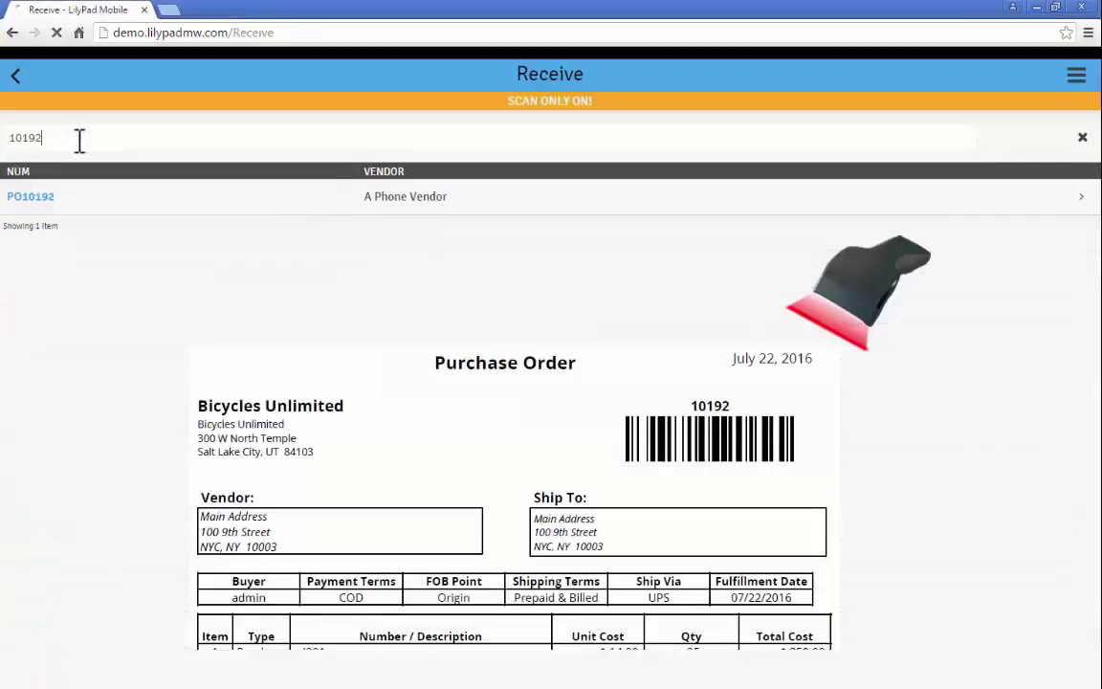
key(Return)
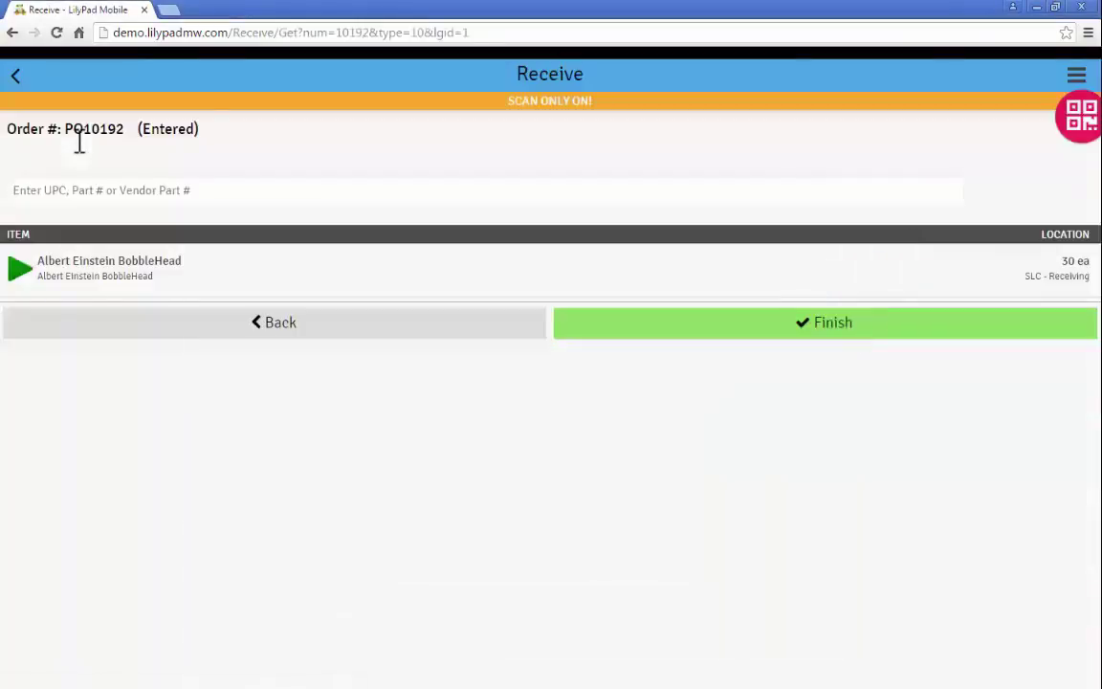
- Choose the Comma mapping for 2D scan entry and scan the BobbleHead barcode data
click(1079, 134)
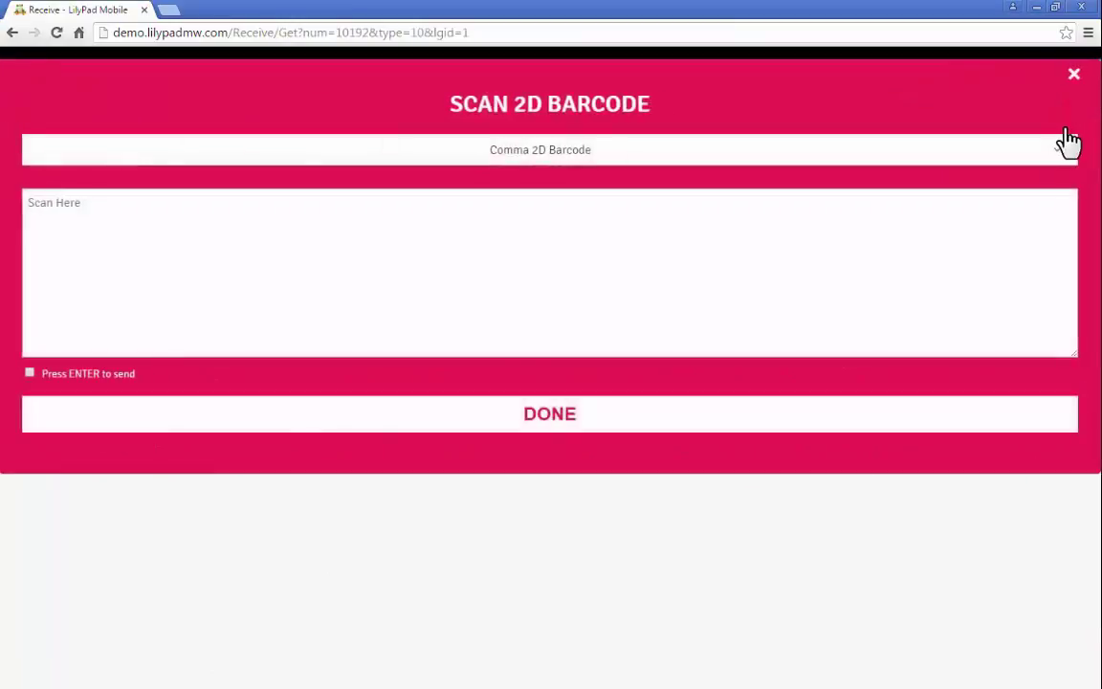
click(249, 153)
click(245, 184)
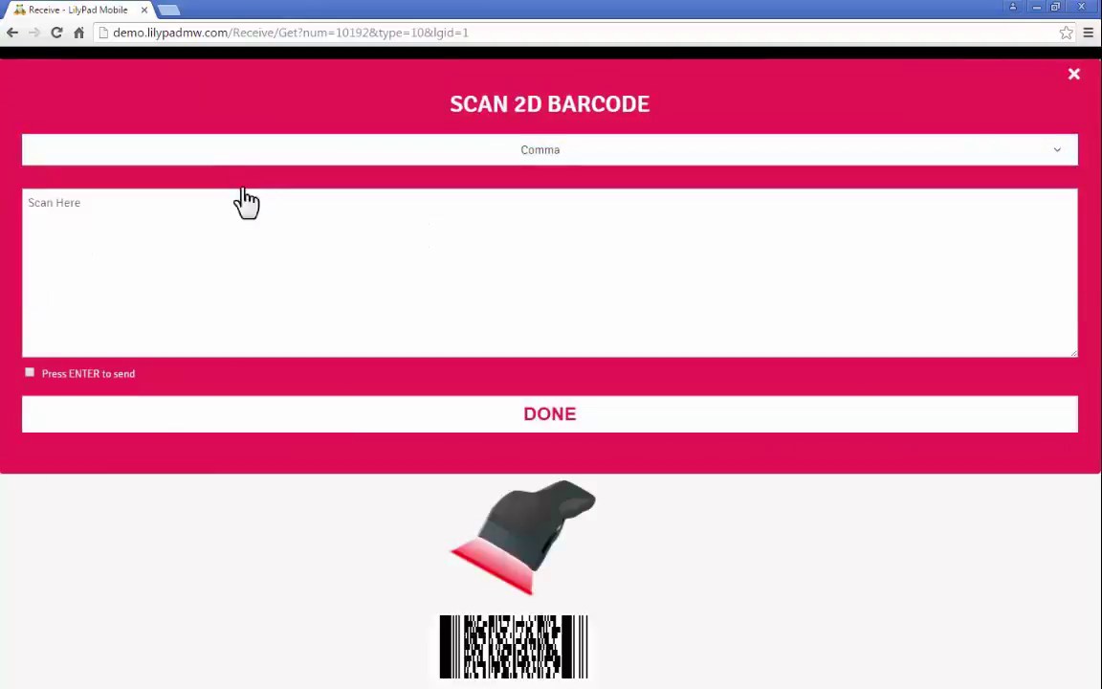
click(235, 233)
text(Albert Einstein BobbleHead,30,786162002969,786162002970,78)
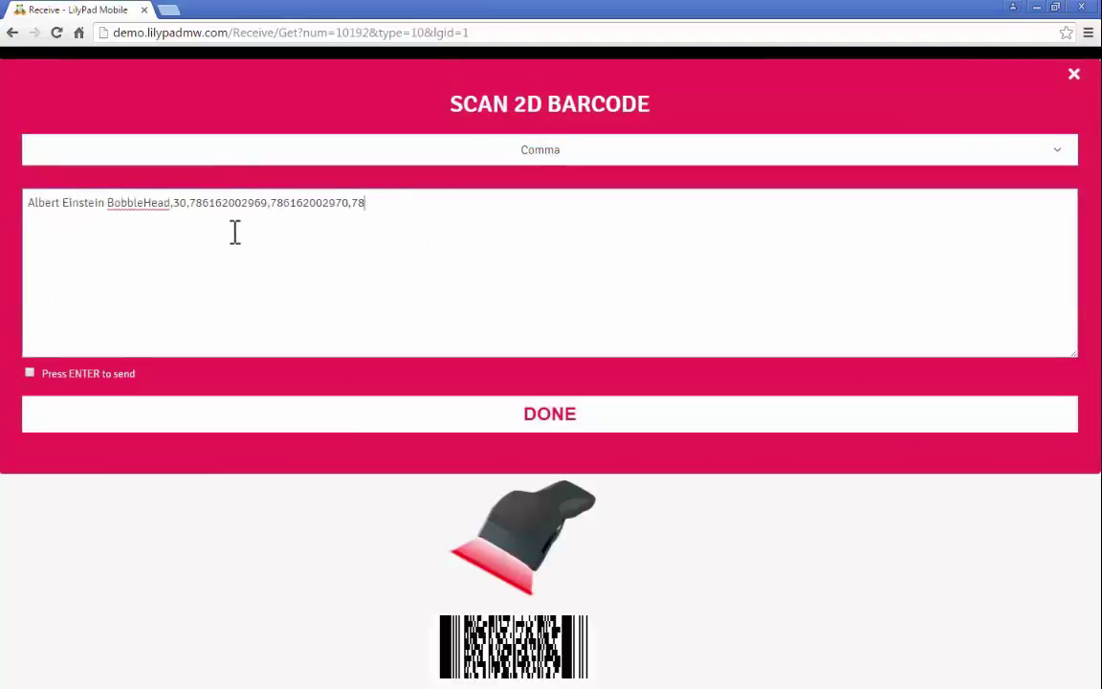
text(6162002971,786162002972,786162002973,786162002974,786162002975,786162002976,786162002977,786162002978,786162002979,78616200298)
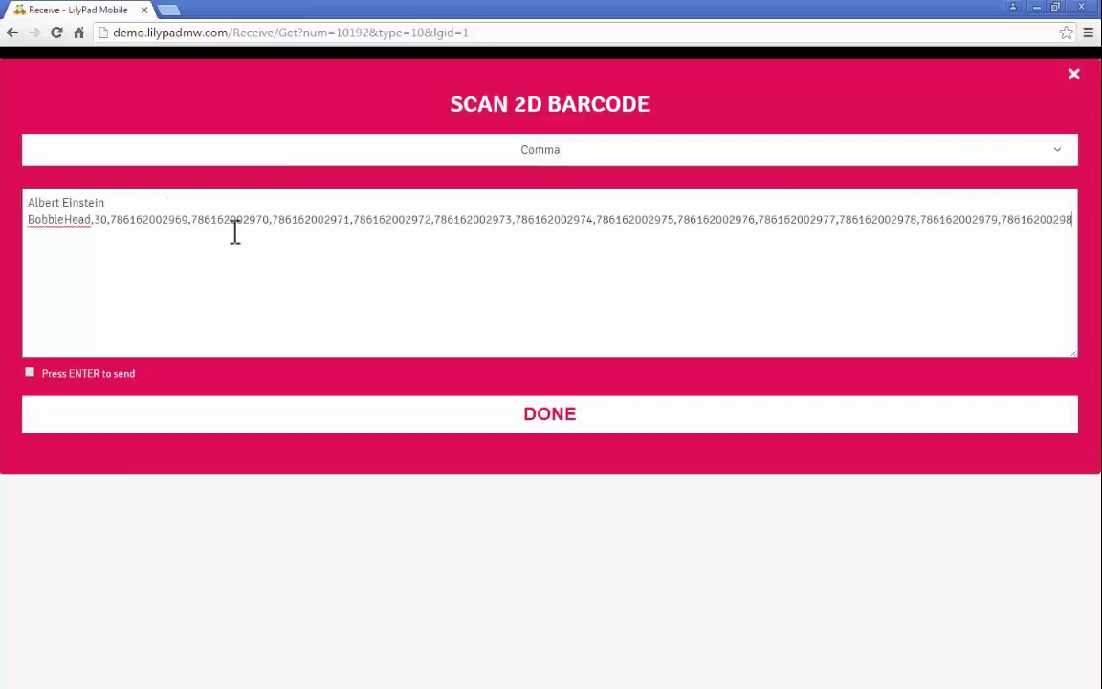
text(0,786162002981,786162002982,786162002983,786162002984,786162002985,786162002986,786162002987,786162002988,786162002989,78616)
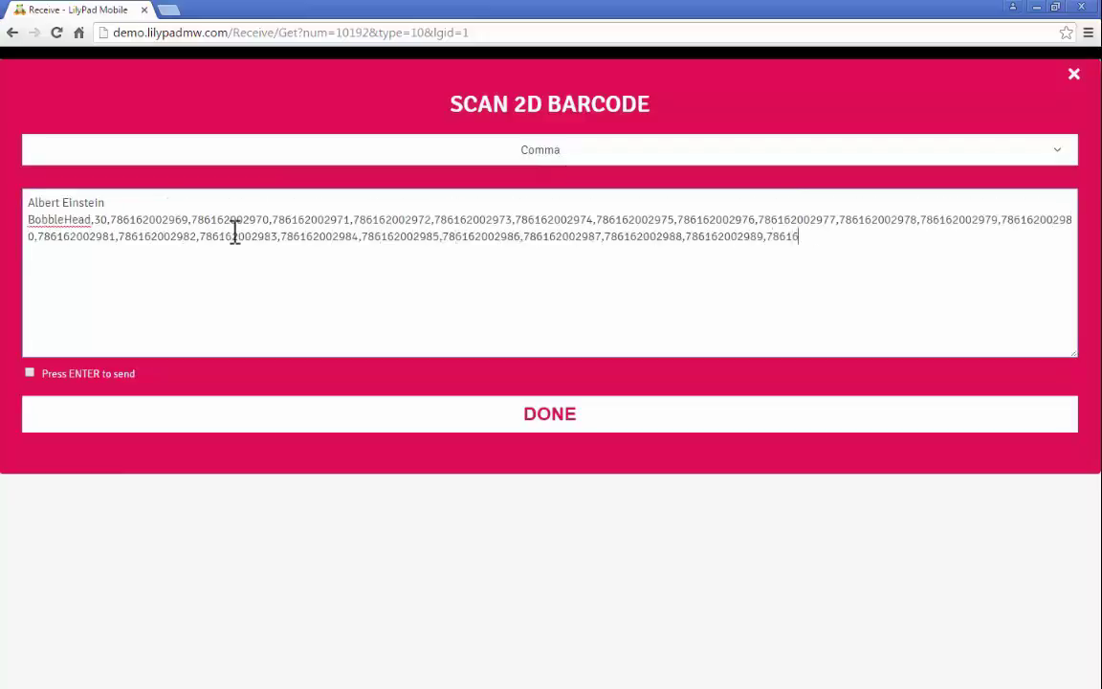
text(2002990,786162002991,786162002992,786162002993,786162002994,786162002995,786162002996,786162002997,786162002998,)
key(Return)
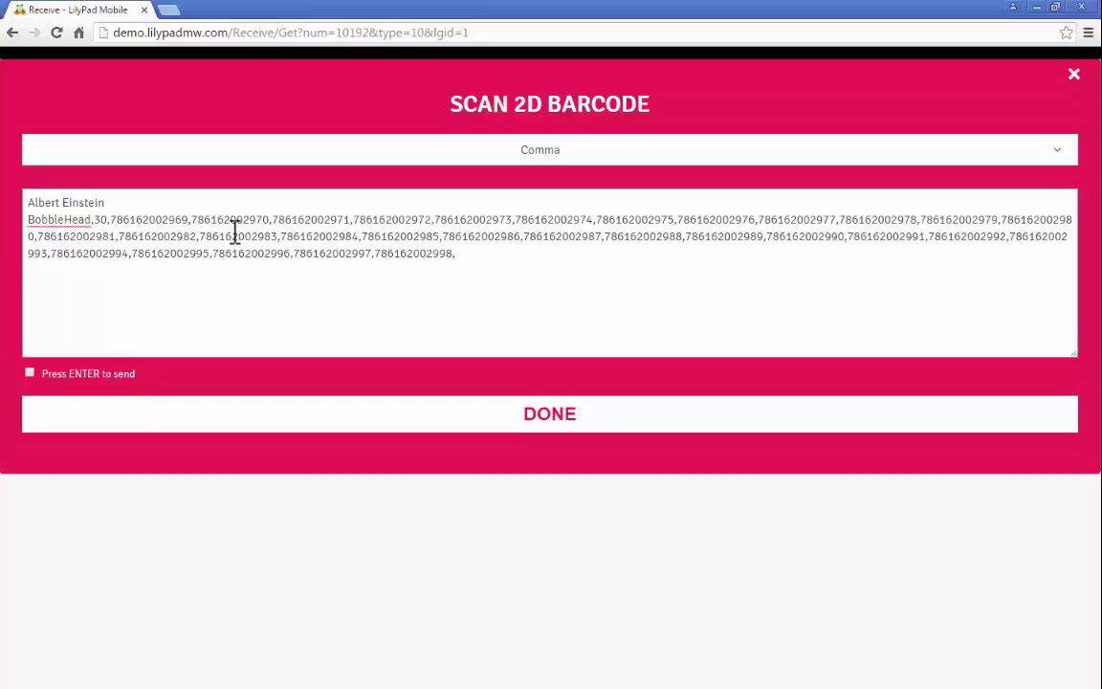
- Clear the scan box, enable Press ENTER to send, and rescan the comma-separated data
click(246, 277)
key(ctrl+a)
key(BackSpace)
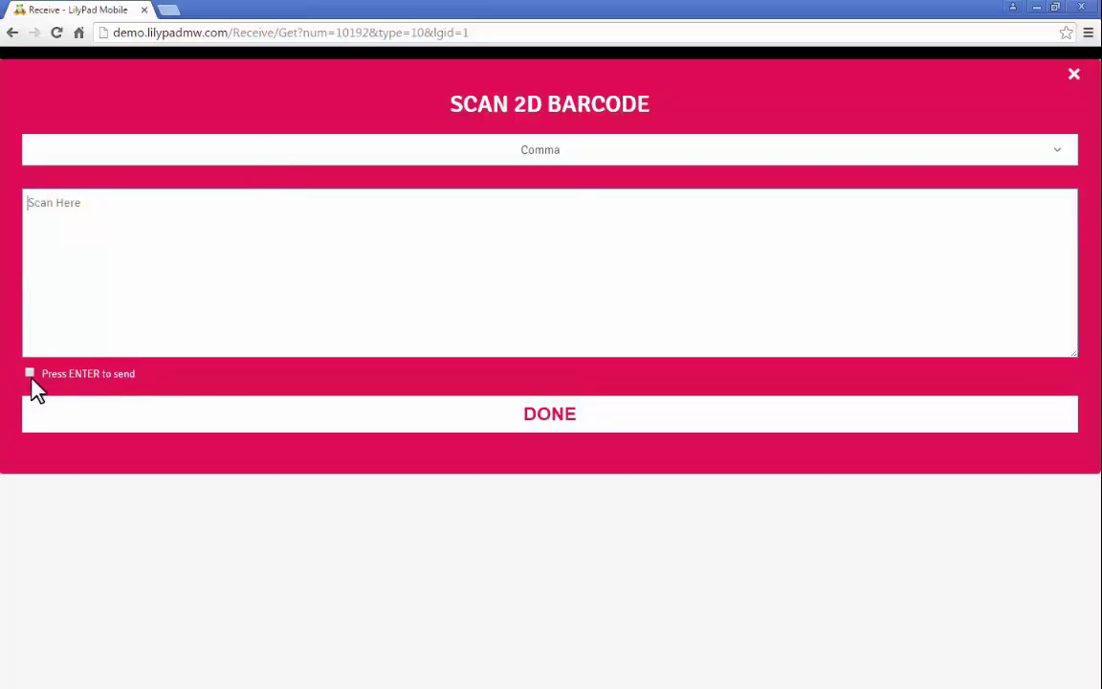
click(30, 374)
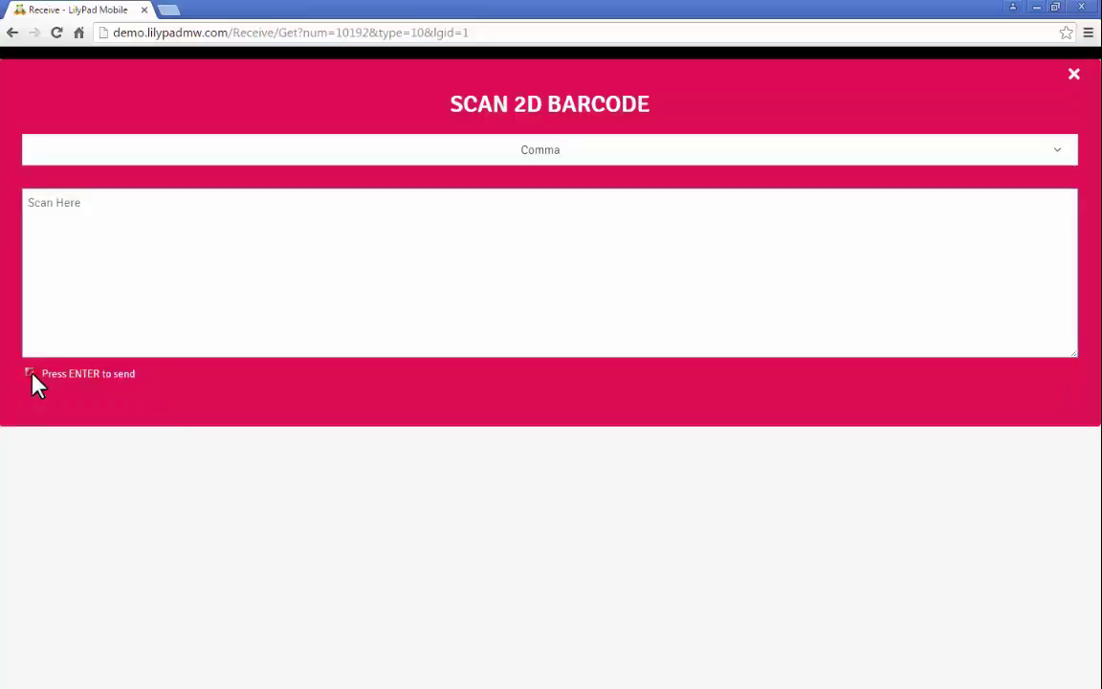
click(79, 263)
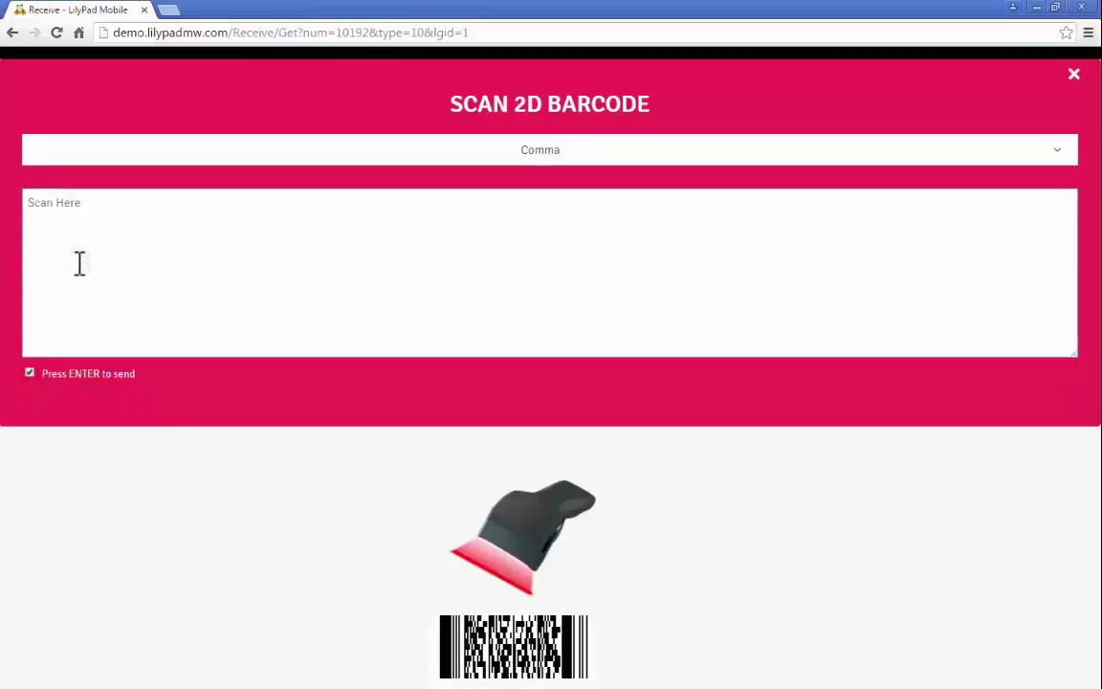
text(Albert Einstein BobbleHead,30,786162002969,786162002970,78616)
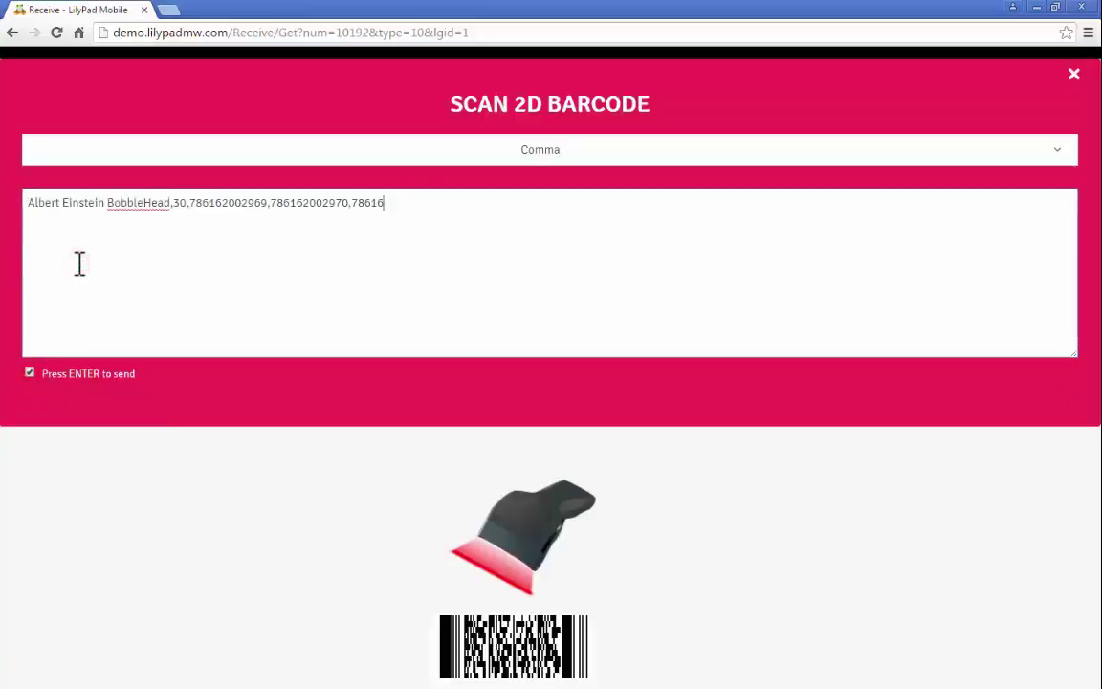
text(2002971,786162002972,786162002973,786162002974,786162002975,786162002976,786162002977,786162002978,786162002979,786162002980,786162002981,786162002982,786162002983,786162002984,786162002)
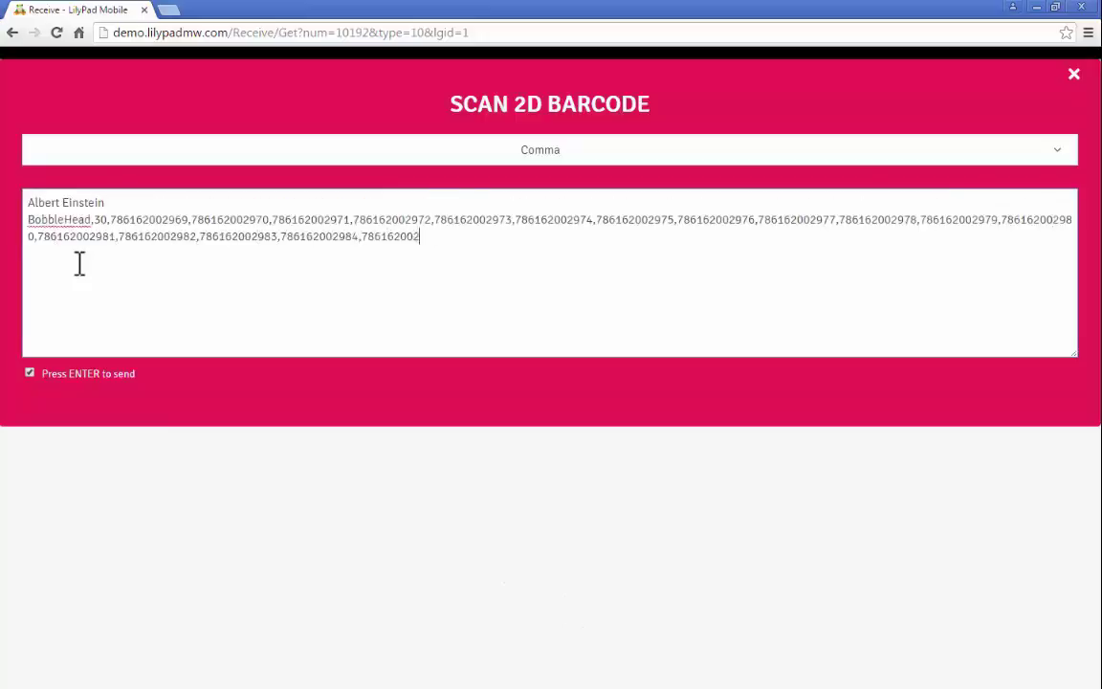
text(985,786162002986,786162002987,786162002988,786162002989,786162002990,786162002991,786162002992,786162002993,786162002994,786162002995,786162002996,786162002997,786162002998)
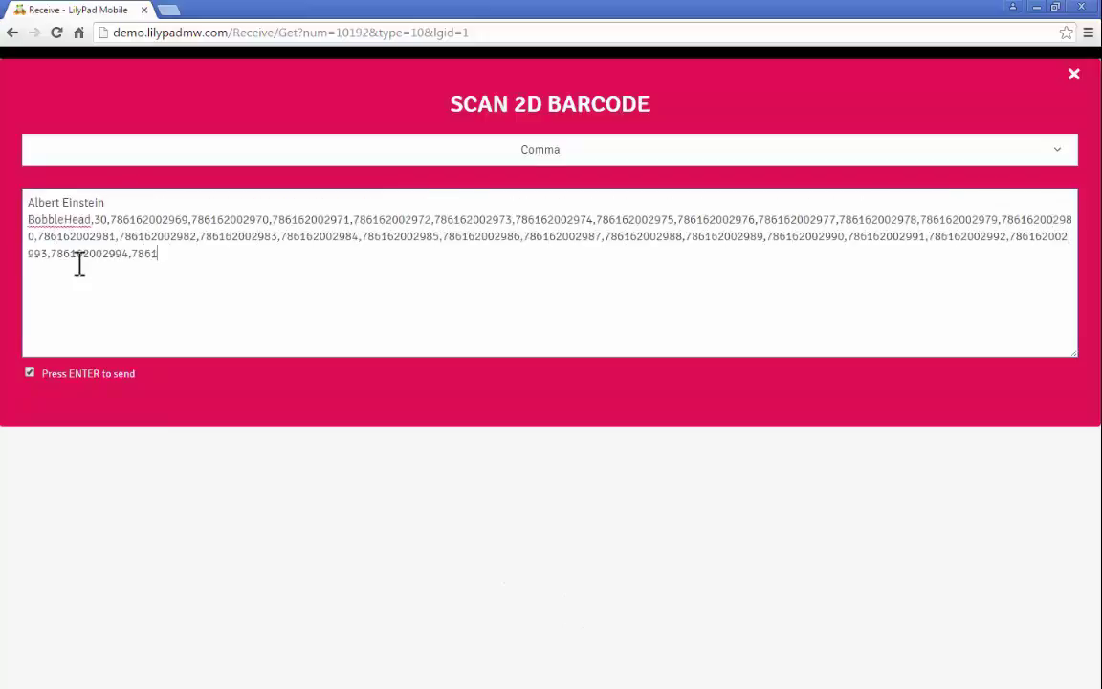
key(Return)
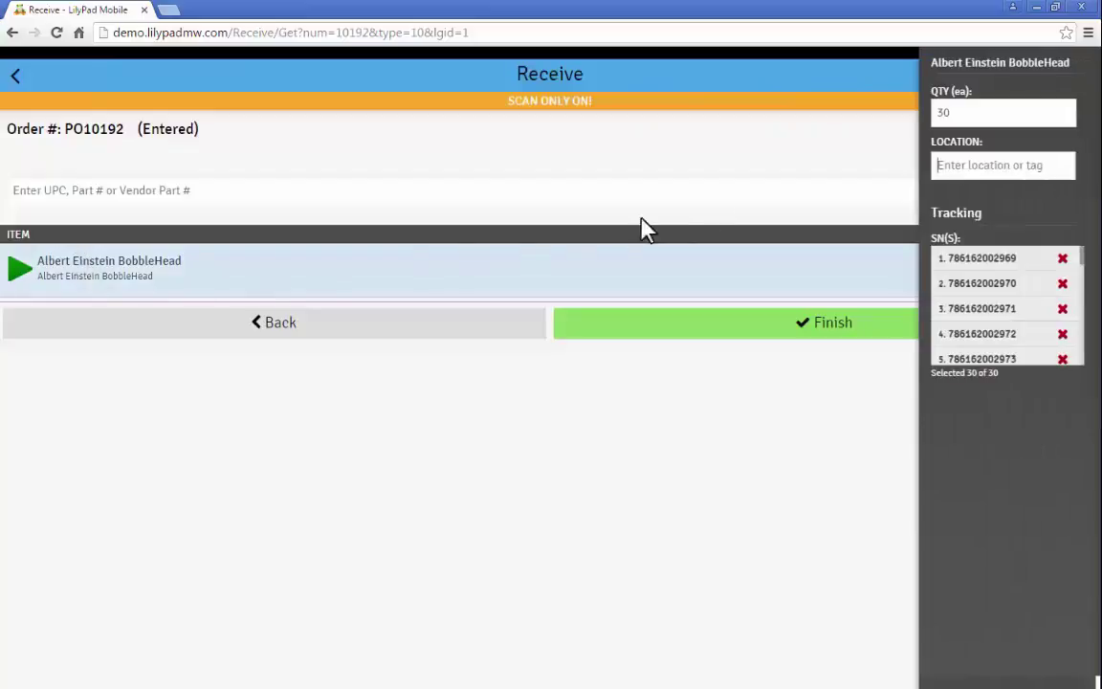
- Confirm quantity 30, receive into location 362 (SLC - Stock 100), and finish without another order
click(938, 120)
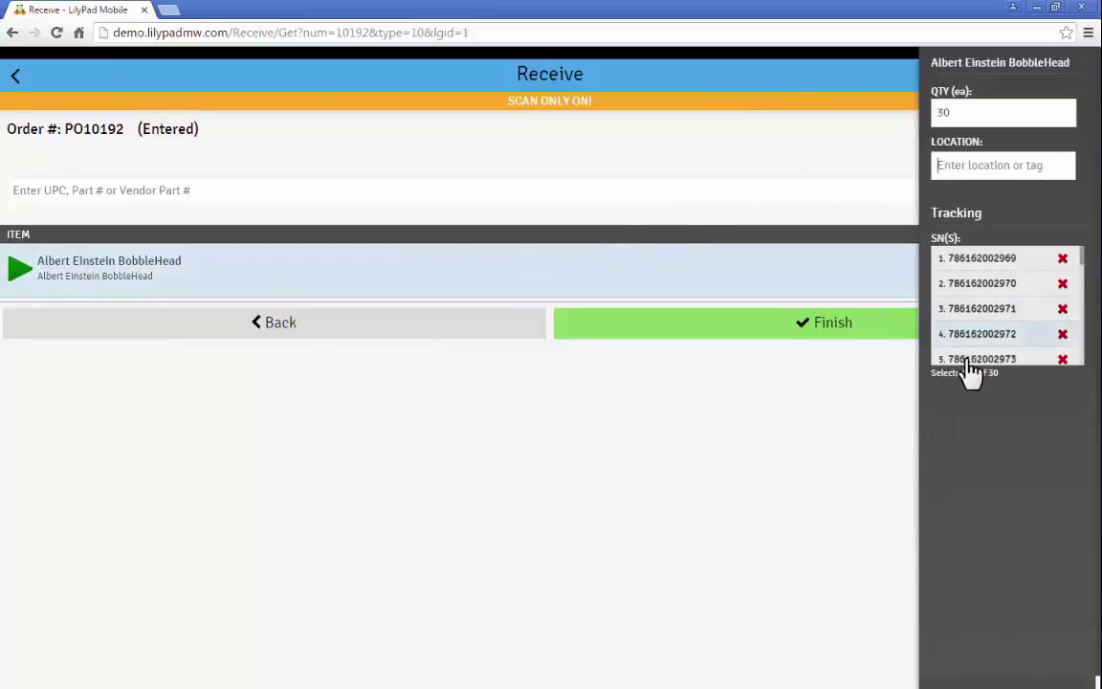
mouse_move(1082, 256)
mouse_down()
mouse_move(1086, 352)
mouse_move(1091, 257)
mouse_up()
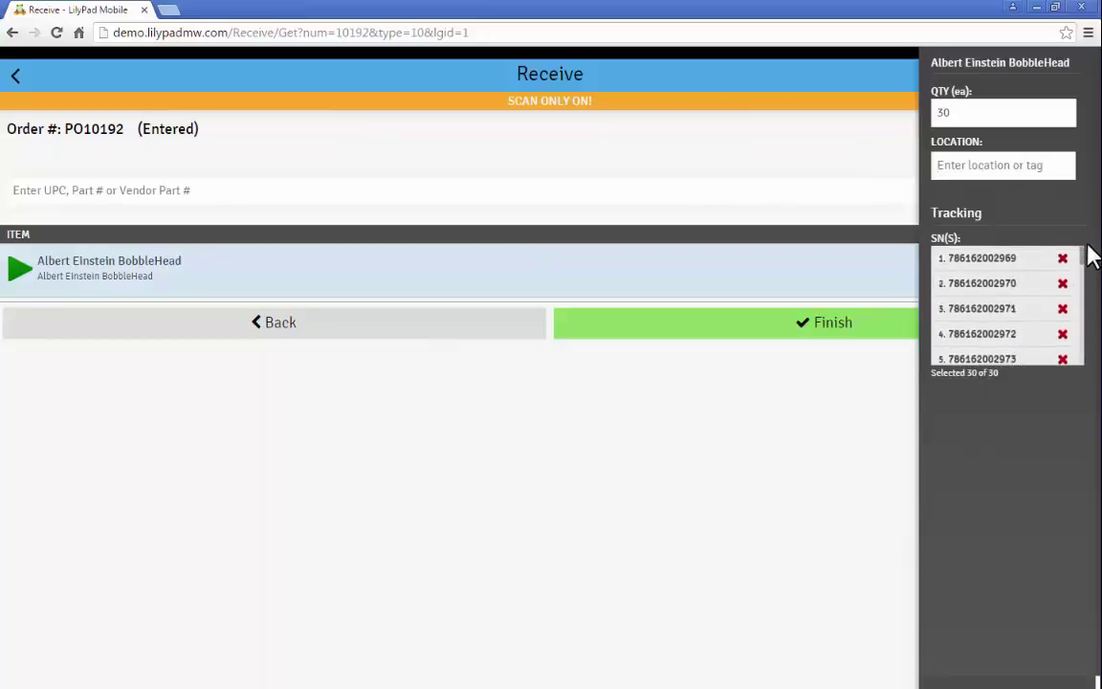
click(966, 166)
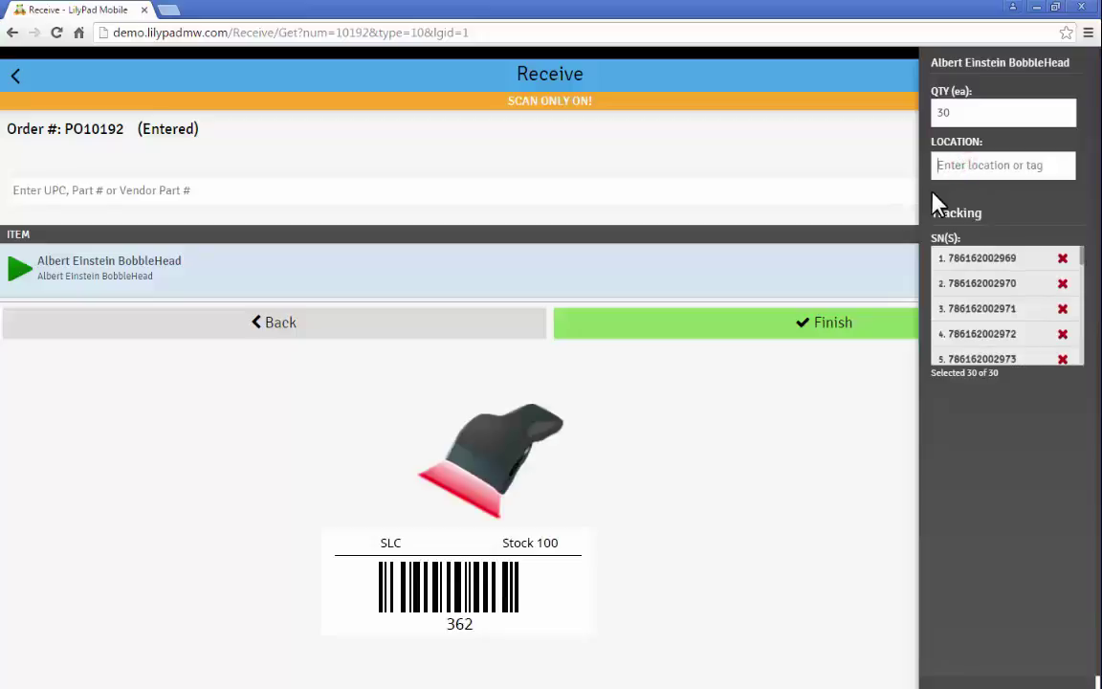
text(362)
key(Return)
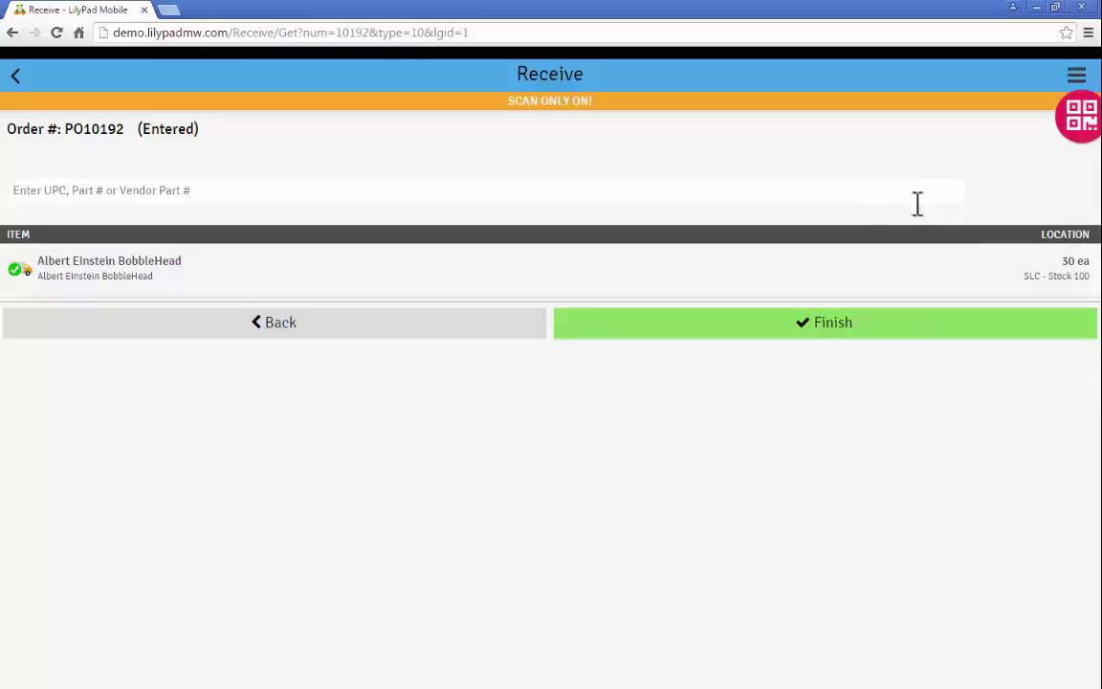
click(765, 323)
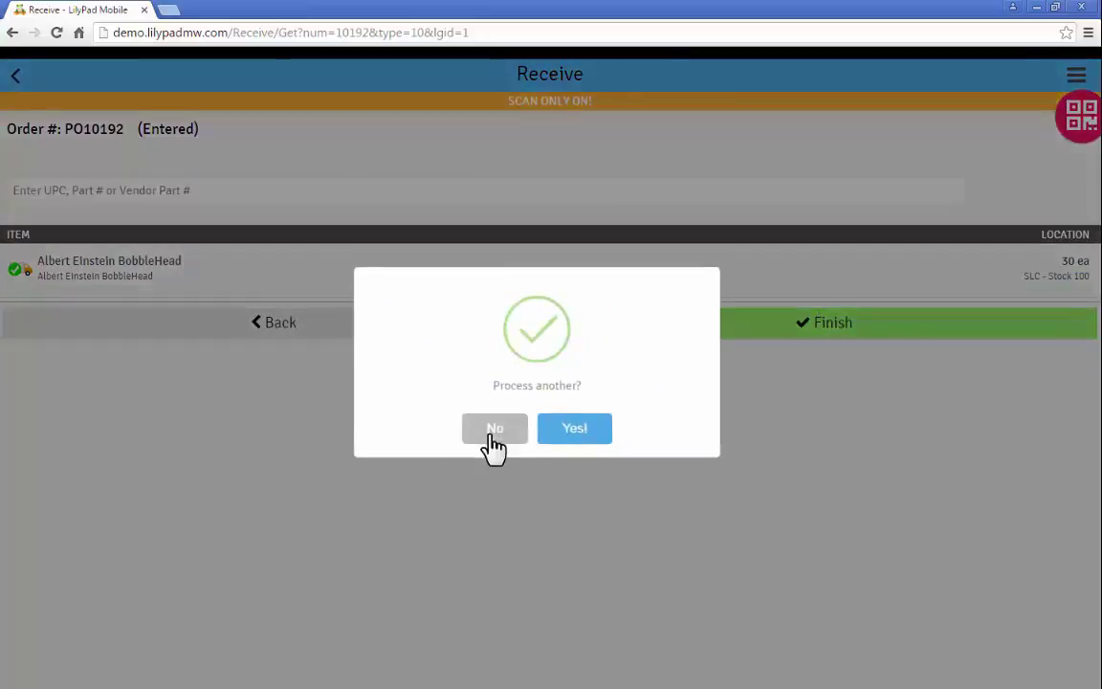
click(490, 436)
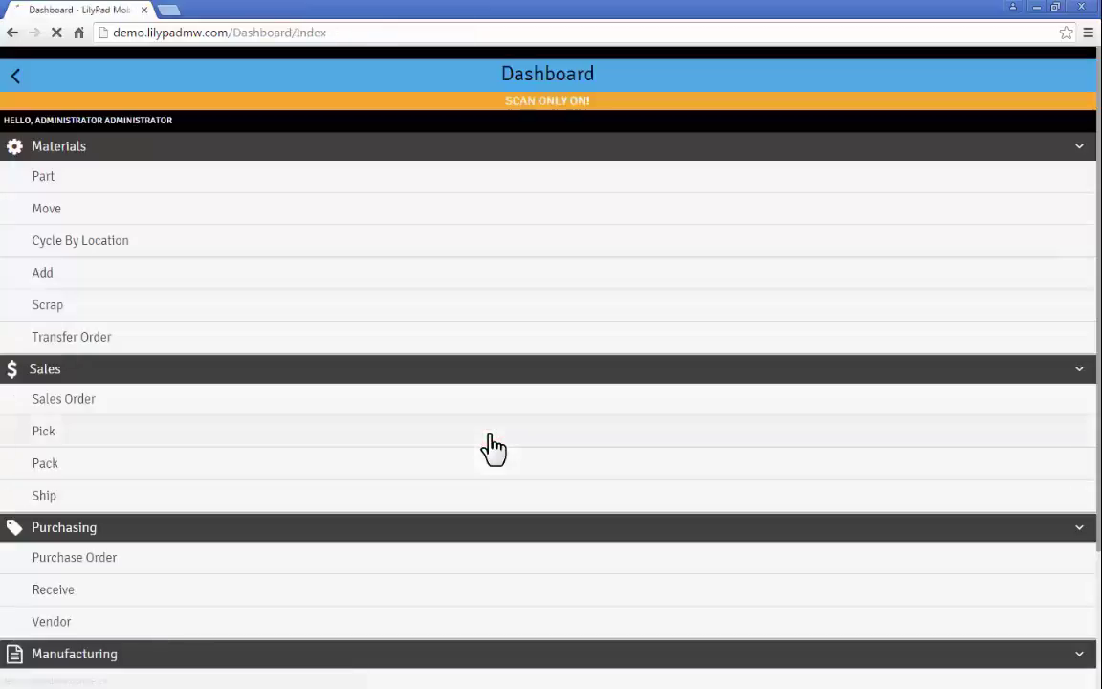